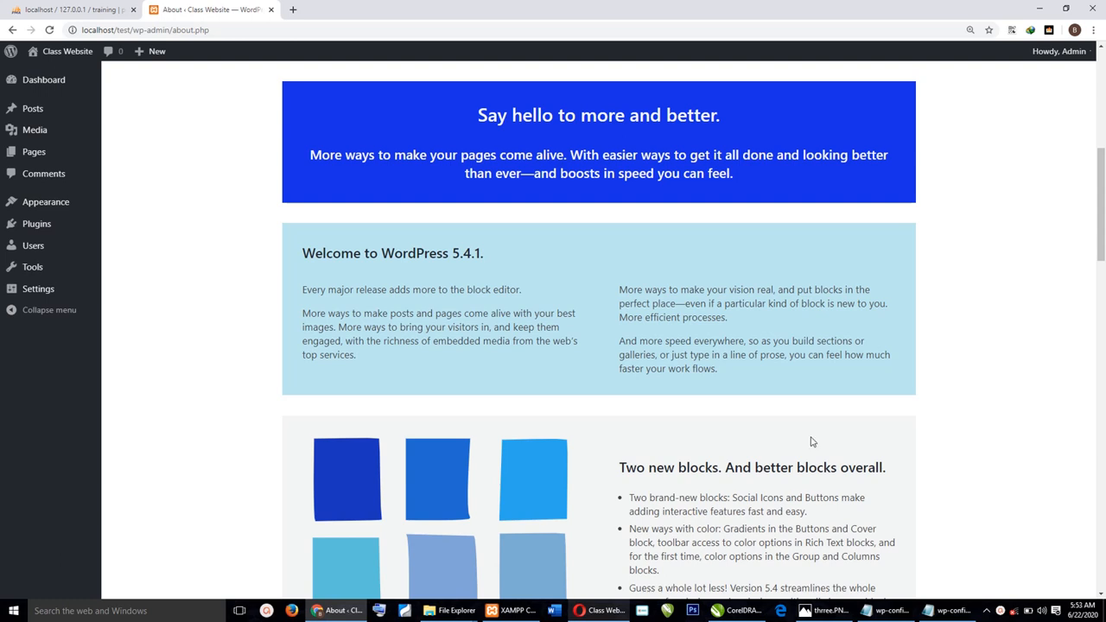
Step: Open the list of all pages in a new browser tab and switch to it
{"action": "mouse_move", "coordinate": [1071, 56]}
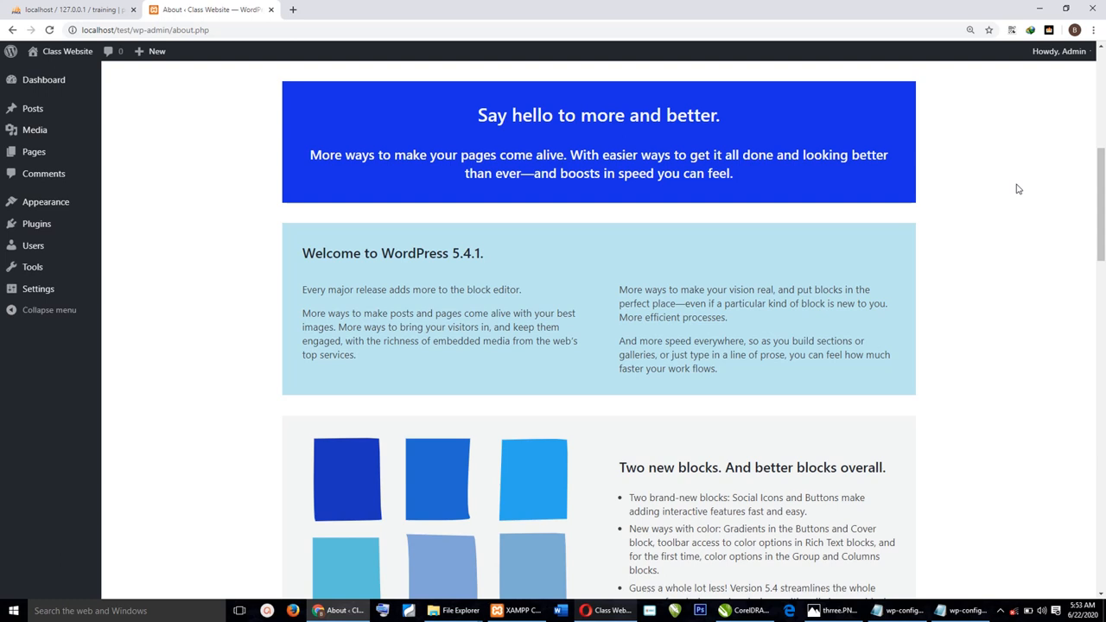
{"action": "left_click_drag", "start_coordinate": [292, 130], "coordinate": [131, 211]}
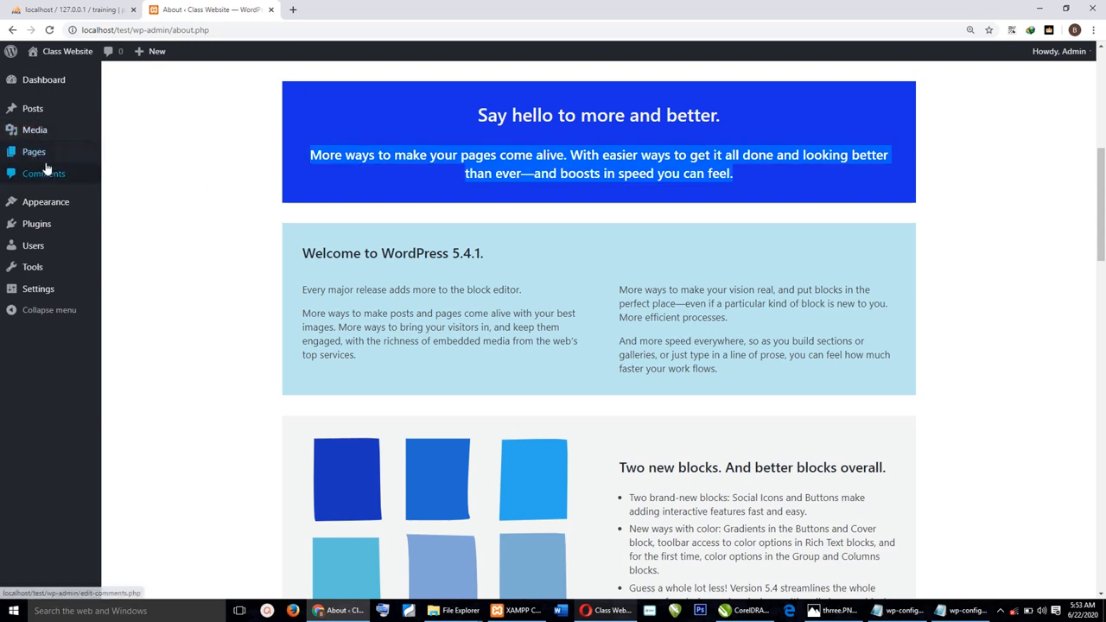
{"action": "mouse_move", "coordinate": [40, 161]}
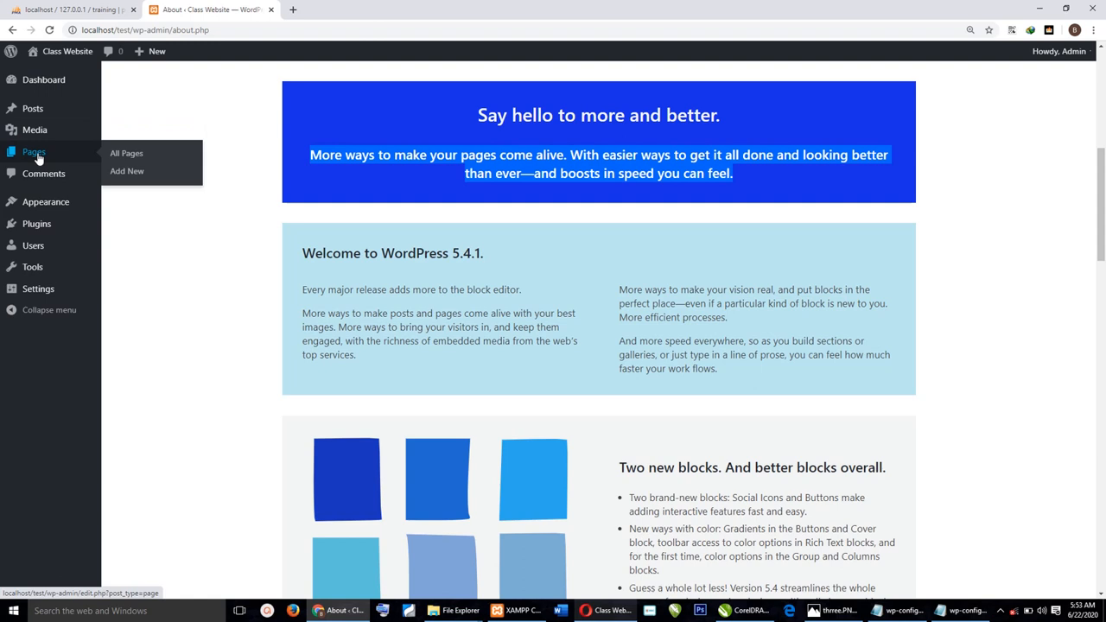
{"action": "right_click", "coordinate": [128, 159]}
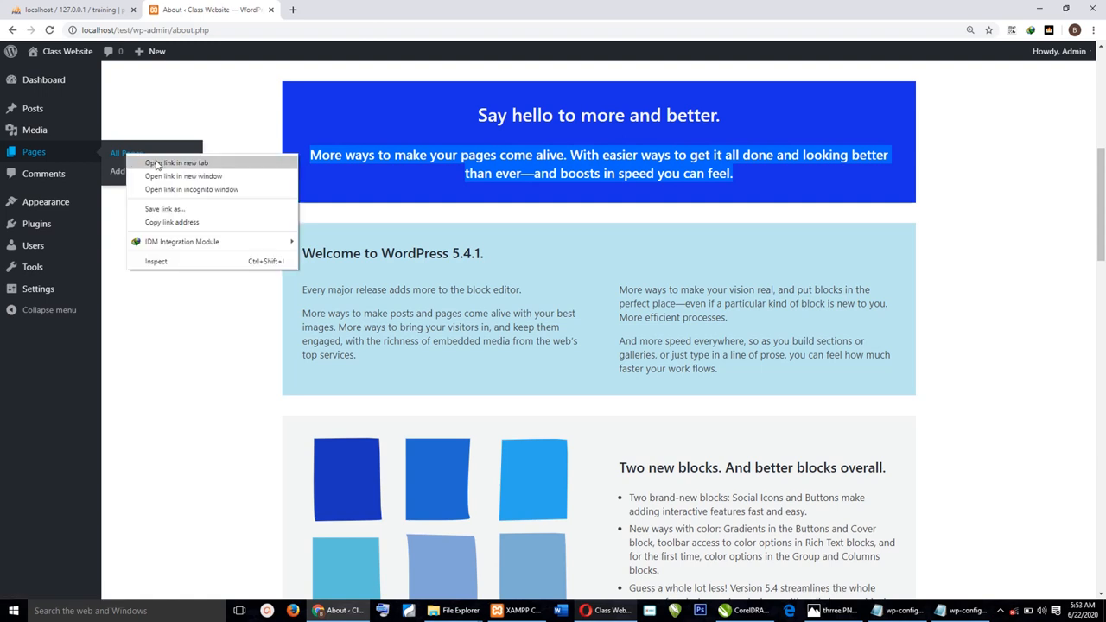
{"action": "left_click", "coordinate": [157, 163]}
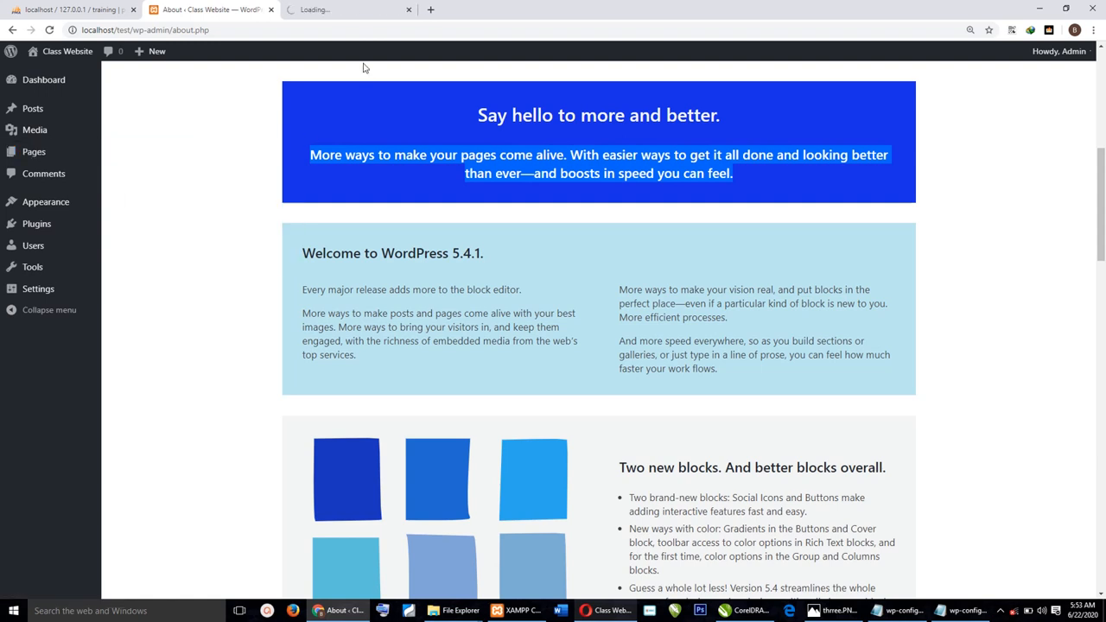
{"action": "left_click", "coordinate": [359, 10]}
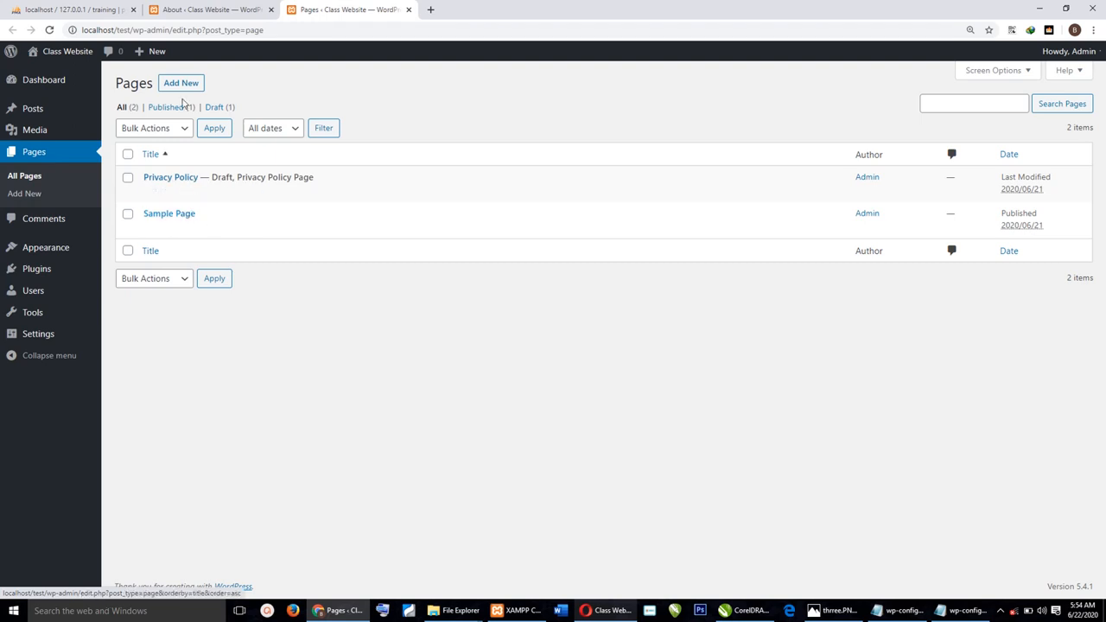
Step: Return to the About tab and add a new page there titled "Home"
{"action": "left_click", "coordinate": [214, 8]}
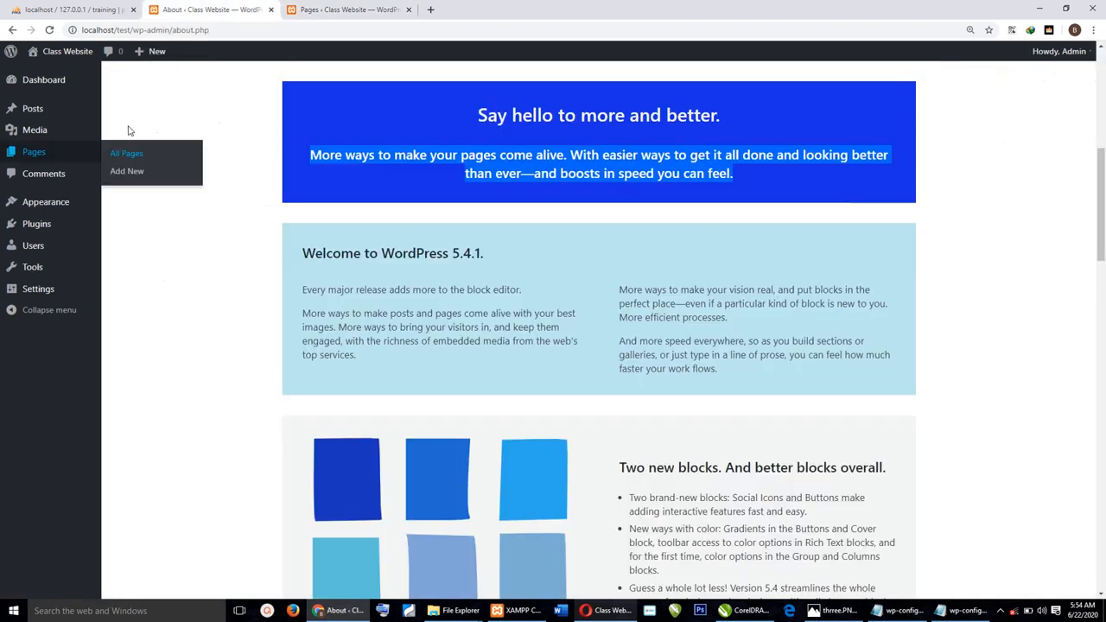
{"action": "left_click", "coordinate": [184, 102]}
{"action": "mouse_move", "coordinate": [165, 61]}
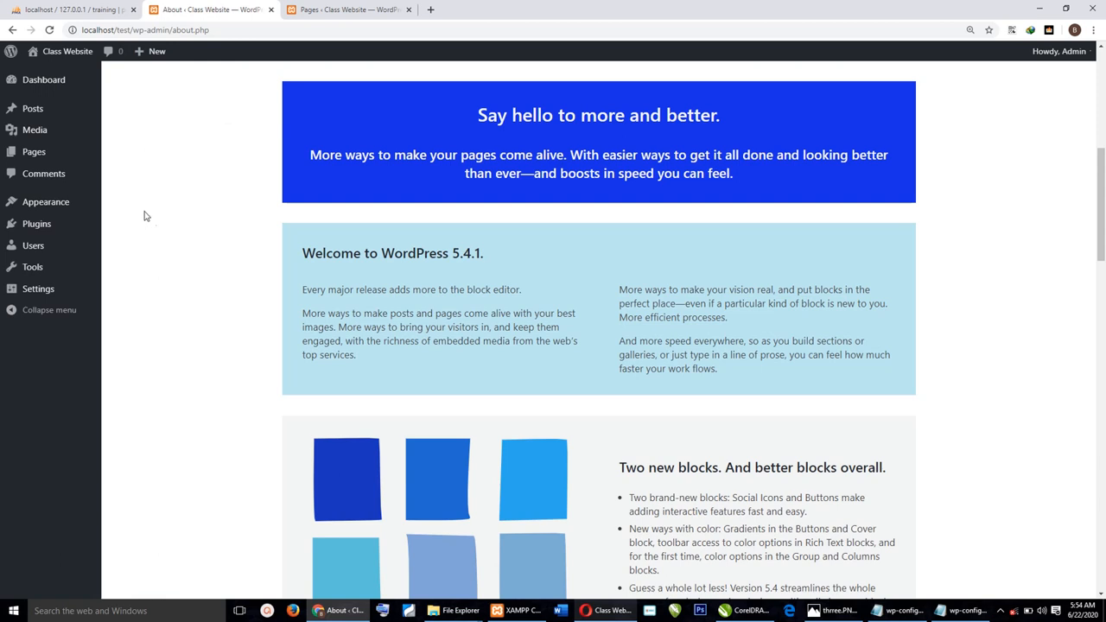
{"action": "mouse_move", "coordinate": [76, 122]}
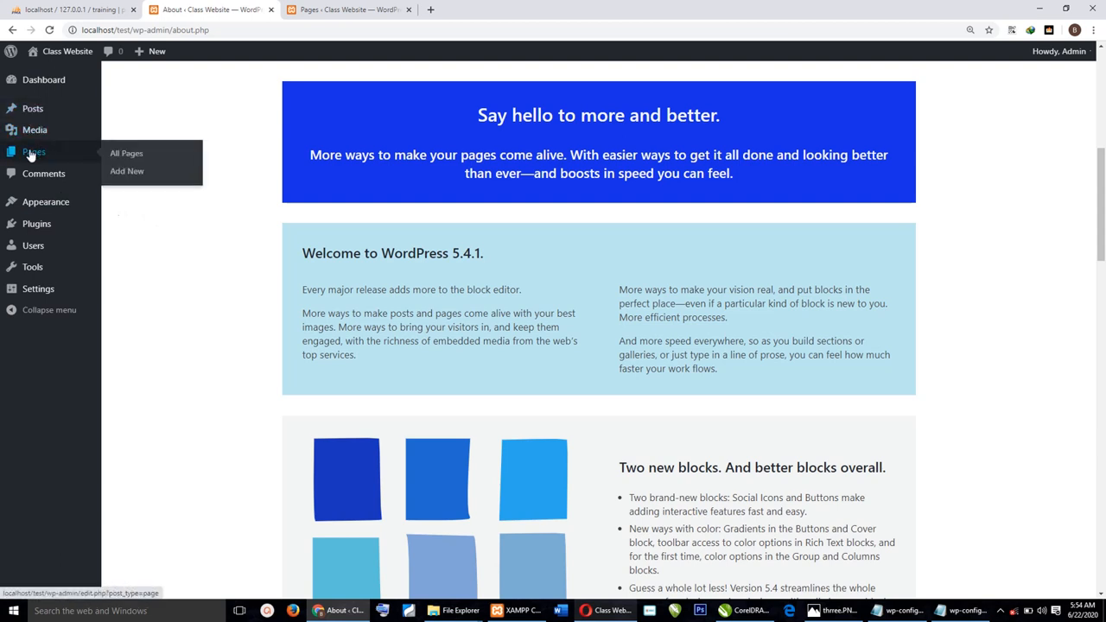
{"action": "left_click", "coordinate": [134, 173]}
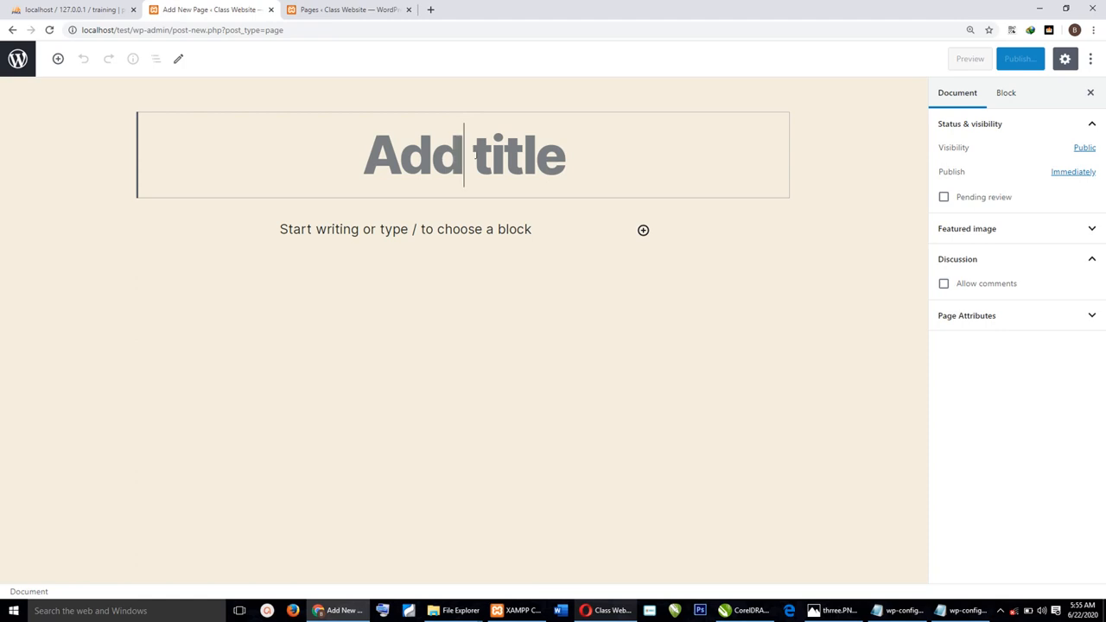
{"action": "type", "text": "Home"}
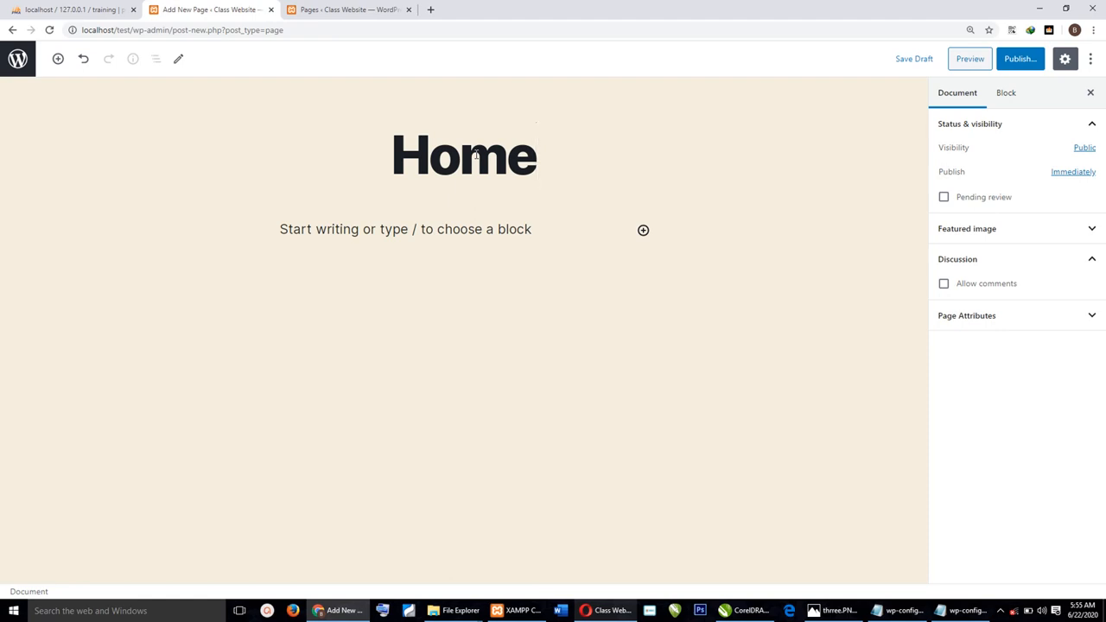
Step: Switch to Opera and examine the Class Website front page, from the header to the widgets below the post
{"action": "left_click", "coordinate": [610, 611]}
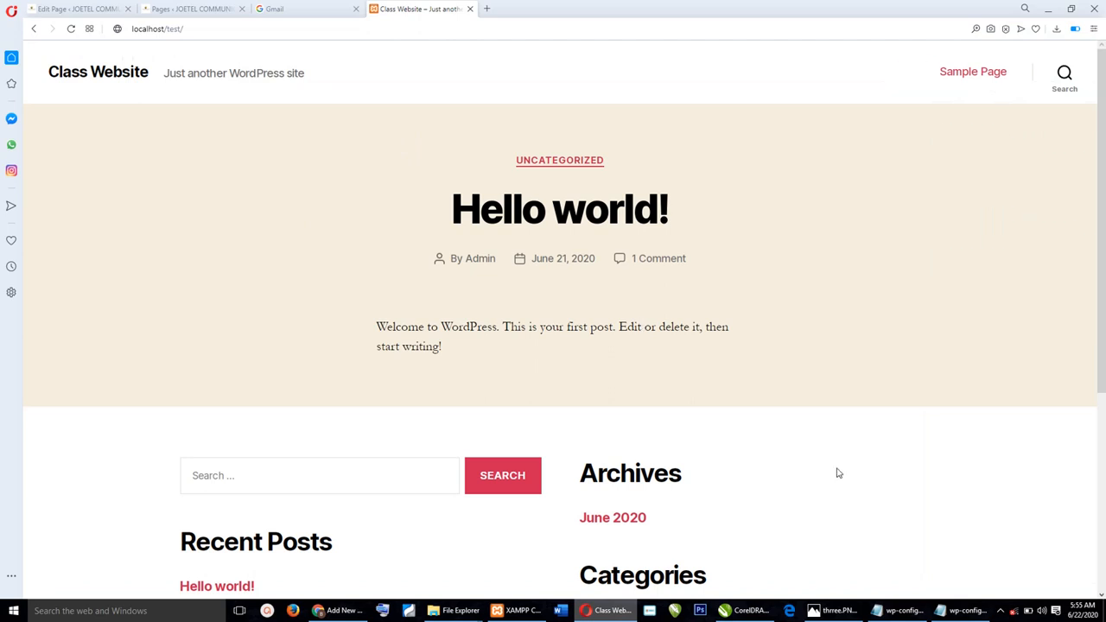
{"action": "scroll", "coordinate": [838, 474], "scroll_direction": "down", "scroll_amount": 3}
{"action": "scroll", "coordinate": [838, 474], "scroll_direction": "up", "scroll_amount": 3}
{"action": "scroll", "coordinate": [972, 306], "scroll_direction": "down", "scroll_amount": 4}
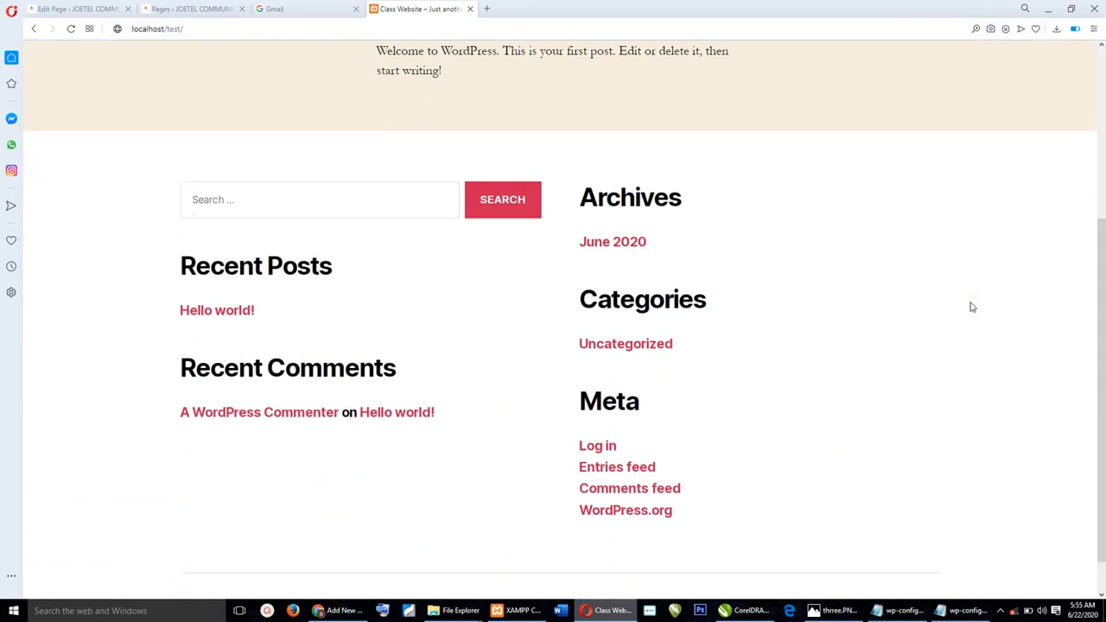
{"action": "scroll", "coordinate": [966, 285], "scroll_direction": "up", "scroll_amount": 4}
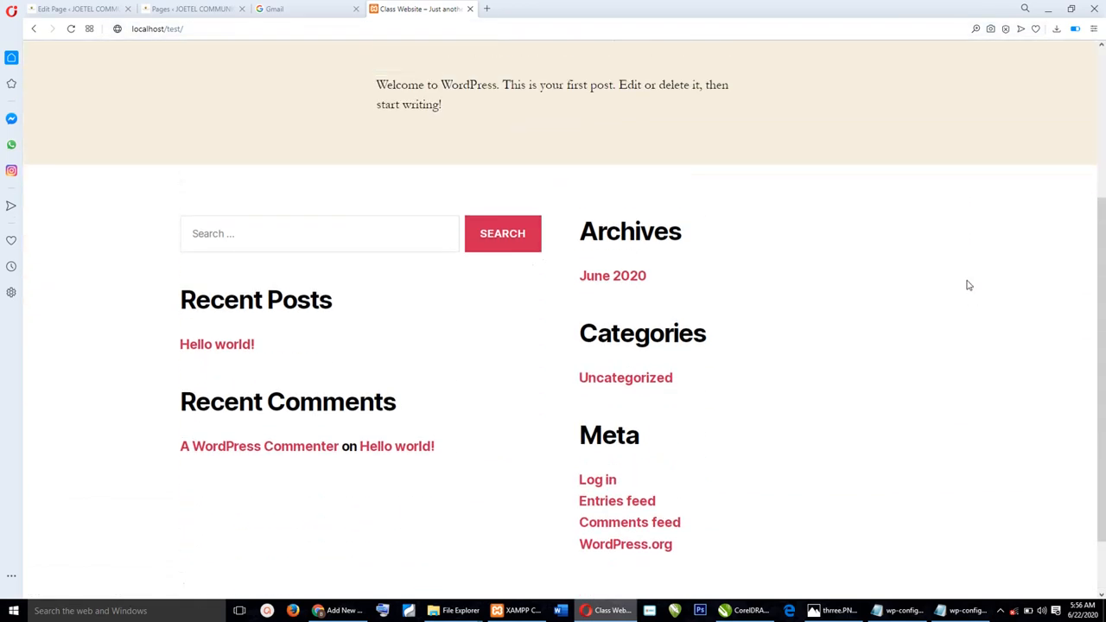
{"action": "scroll", "coordinate": [969, 285], "scroll_direction": "down", "scroll_amount": 2}
{"action": "scroll", "coordinate": [969, 285], "scroll_direction": "up", "scroll_amount": 2}
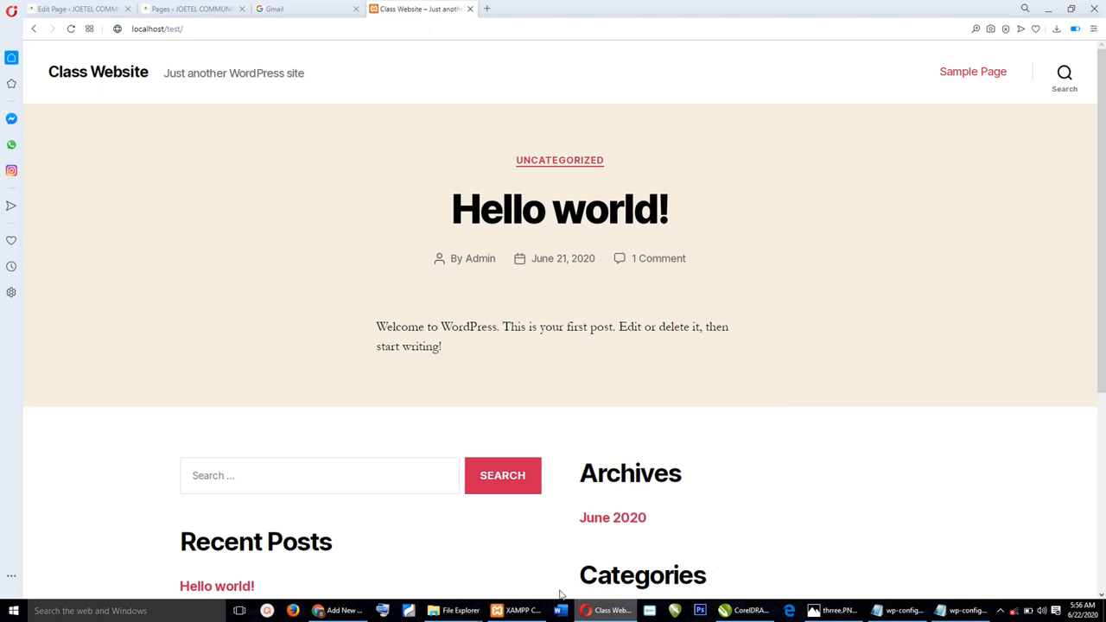
Step: Switch back to Chrome and review the Home page's document settings, including status and visibility, featured image and page attributes
{"action": "left_click", "coordinate": [352, 610]}
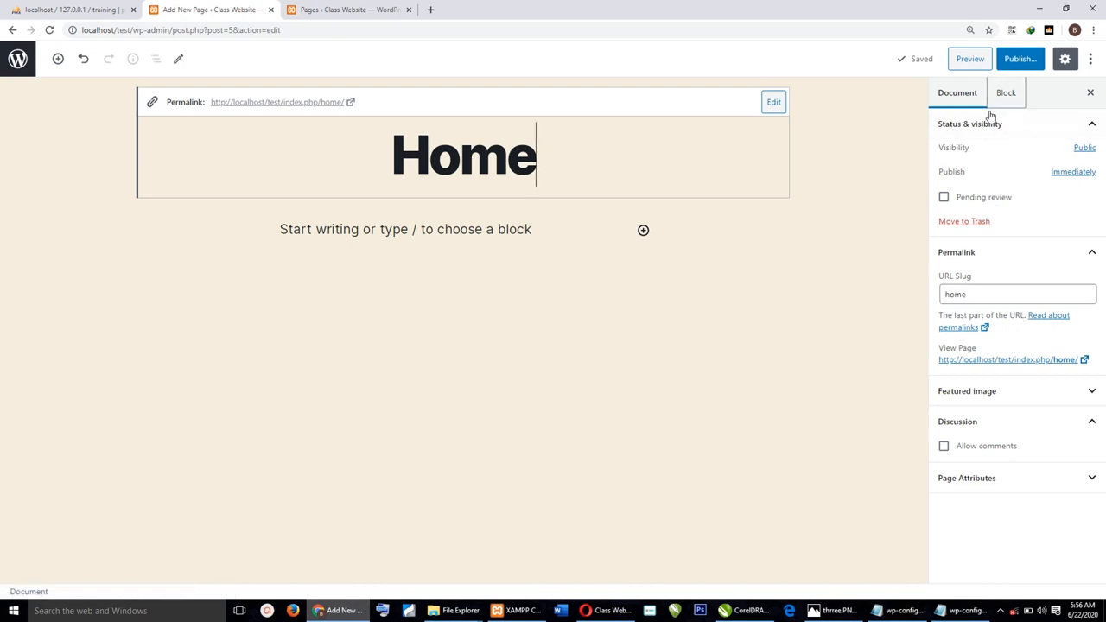
{"action": "left_click", "coordinate": [1017, 131]}
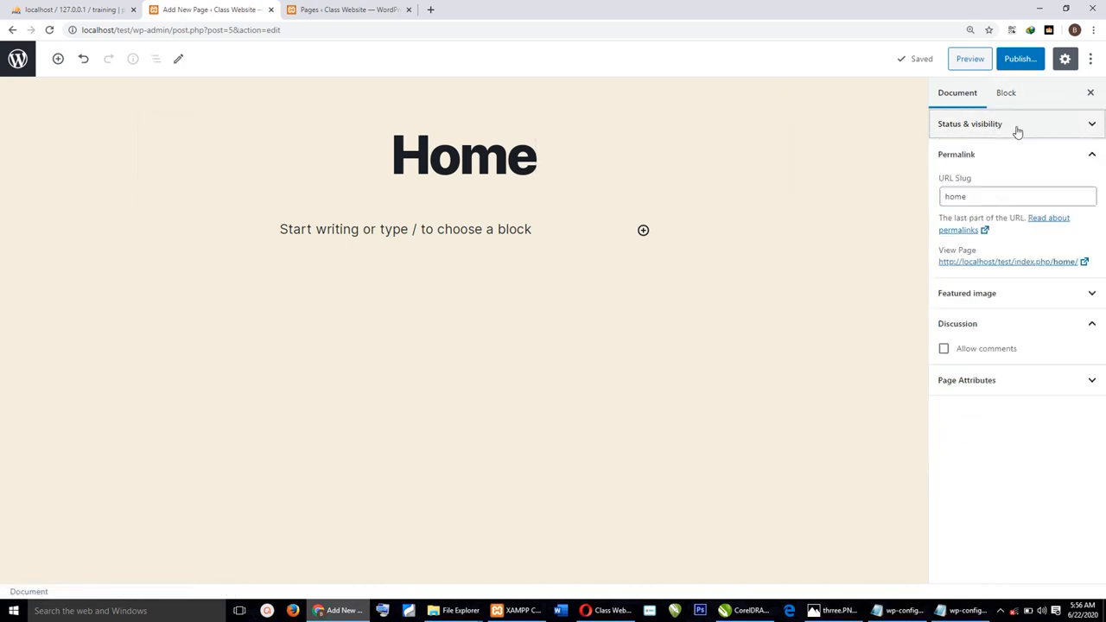
{"action": "left_click", "coordinate": [1018, 130]}
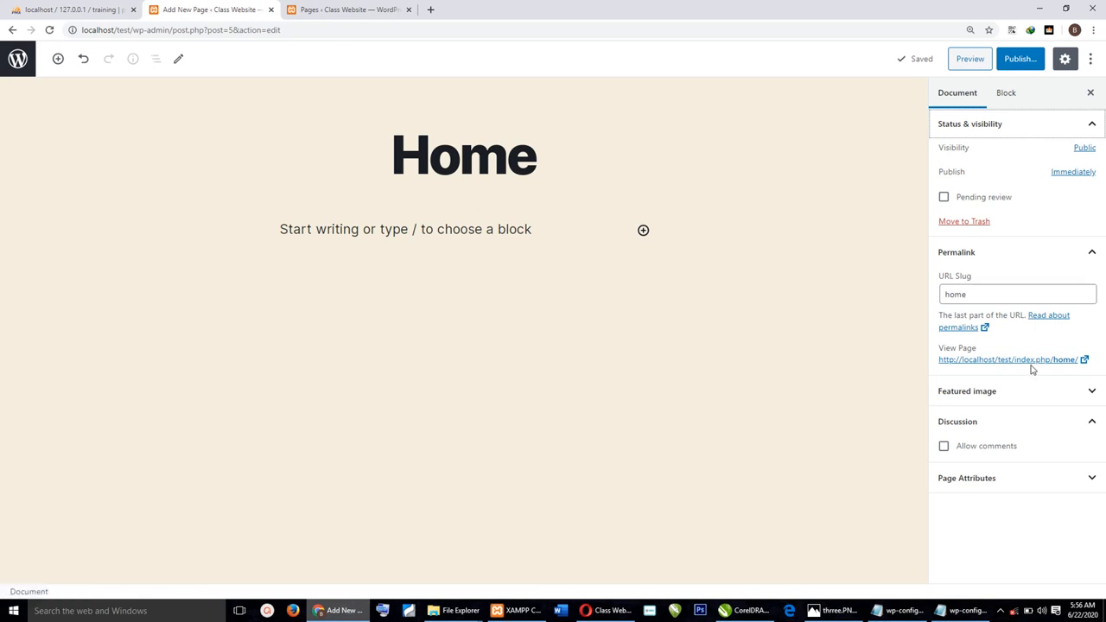
{"action": "left_click", "coordinate": [1041, 393]}
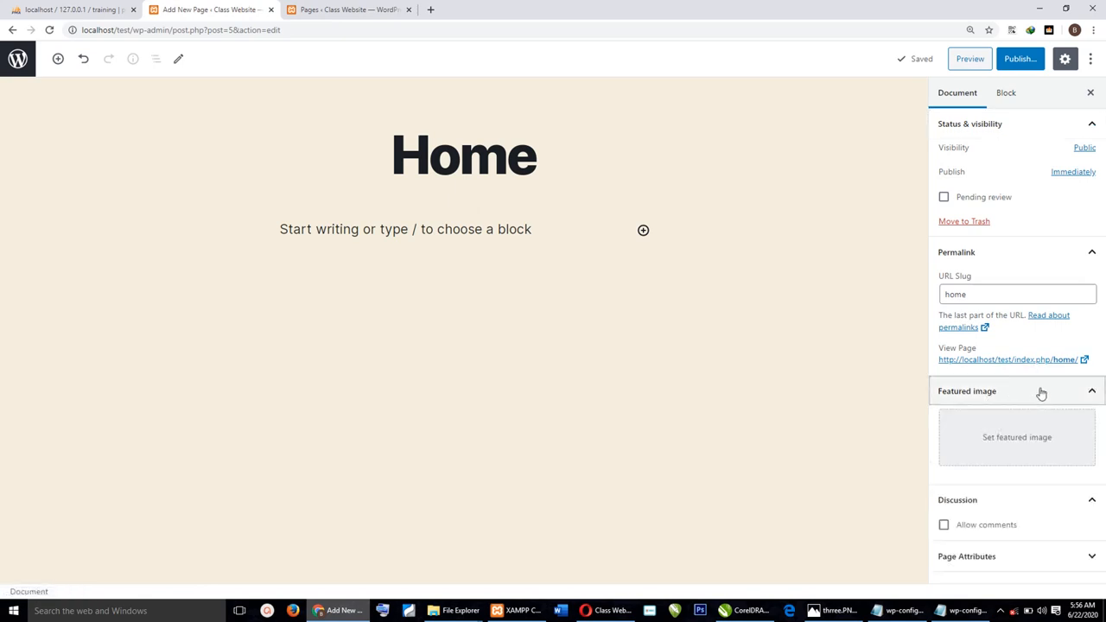
{"action": "left_click", "coordinate": [1042, 393]}
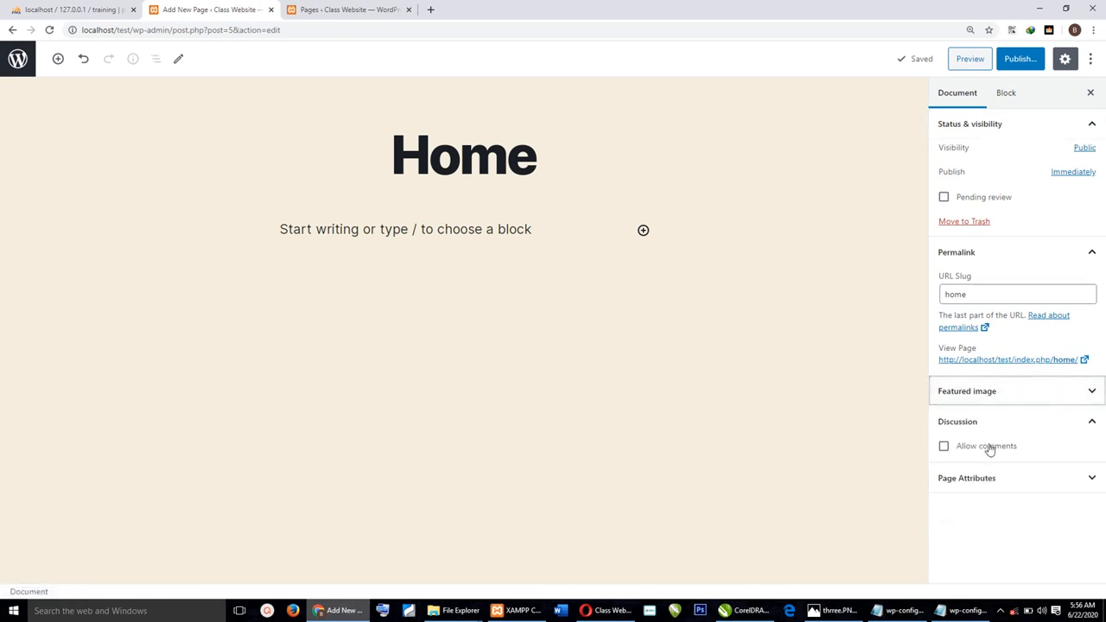
{"action": "left_click", "coordinate": [1015, 478]}
{"action": "left_click", "coordinate": [1017, 481]}
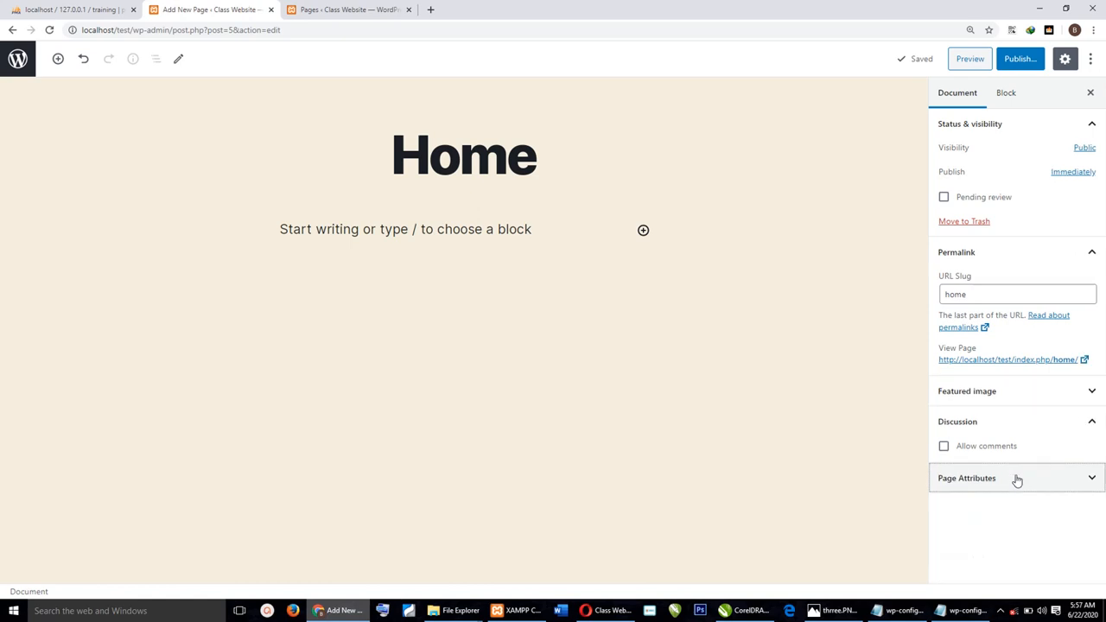
Step: Preview the Home page in a new tab, look it over, and close the preview to return to the editor
{"action": "right_click", "coordinate": [969, 63]}
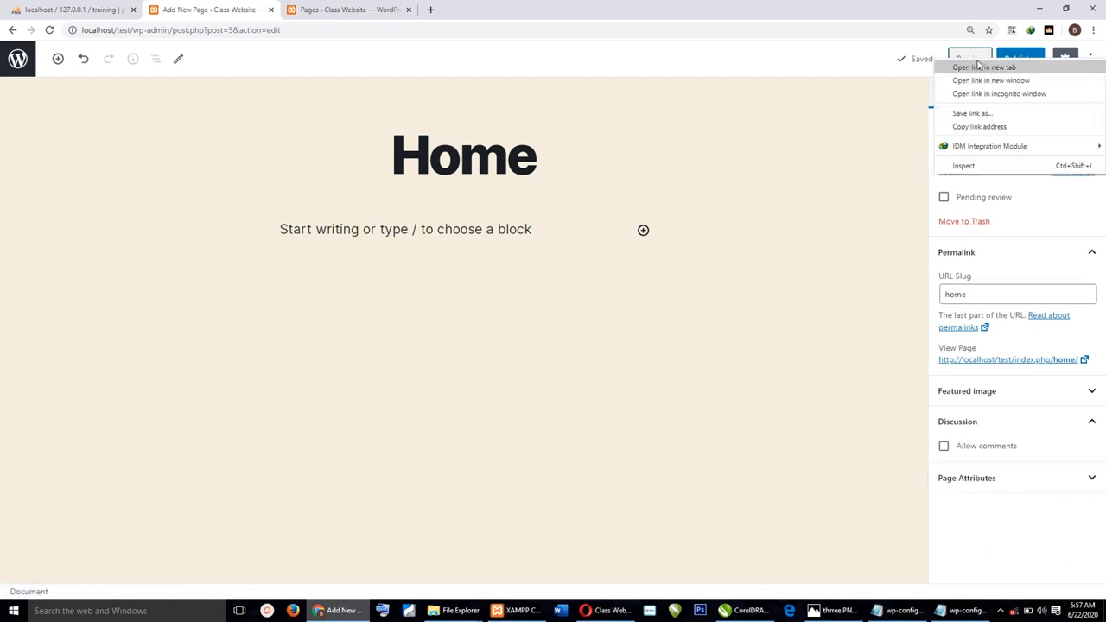
{"action": "left_click", "coordinate": [986, 67]}
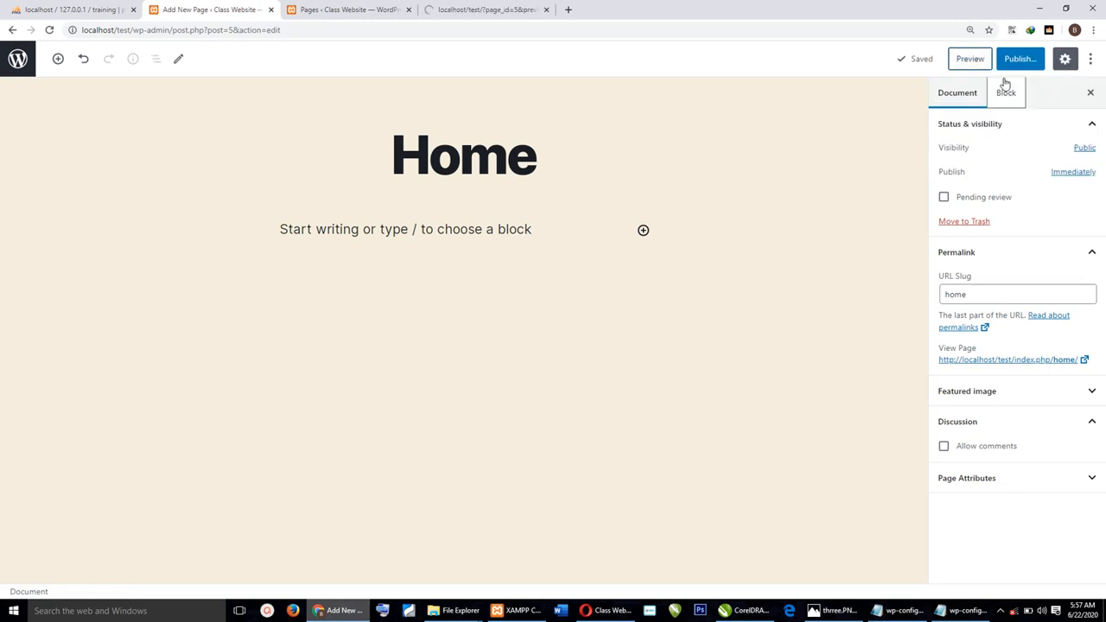
{"action": "left_click", "coordinate": [480, 10]}
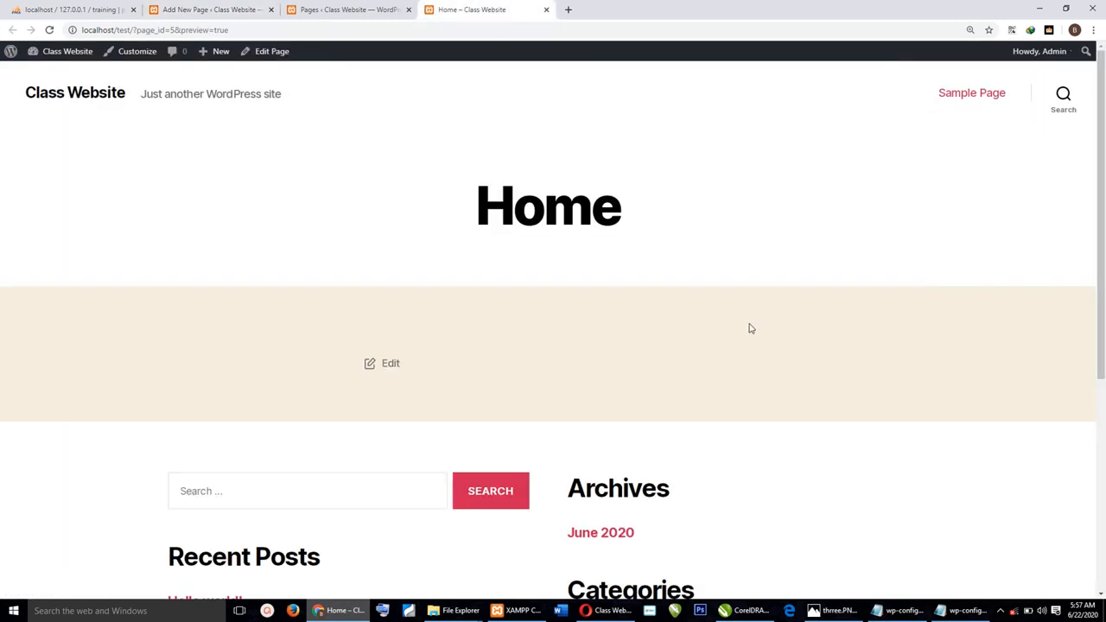
{"action": "scroll", "coordinate": [750, 328], "scroll_direction": "down", "scroll_amount": 3}
{"action": "scroll", "coordinate": [750, 328], "scroll_direction": "up", "scroll_amount": 3}
{"action": "scroll", "coordinate": [690, 351], "scroll_direction": "down", "scroll_amount": 2}
{"action": "scroll", "coordinate": [690, 351], "scroll_direction": "up", "scroll_amount": 2}
{"action": "left_click", "coordinate": [547, 9]}
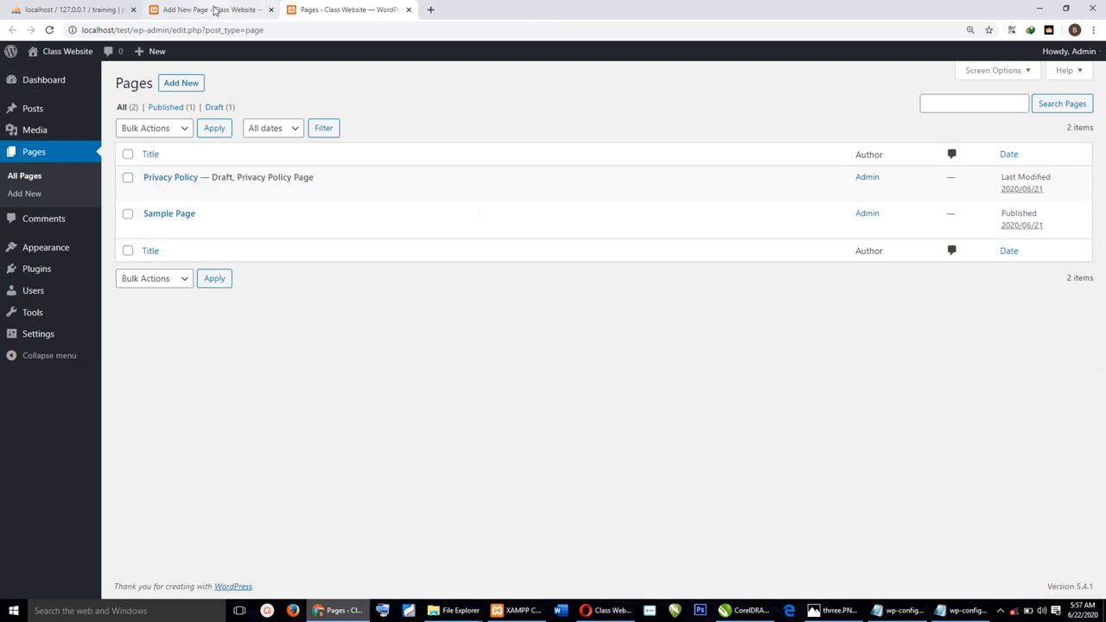
{"action": "left_click", "coordinate": [216, 10]}
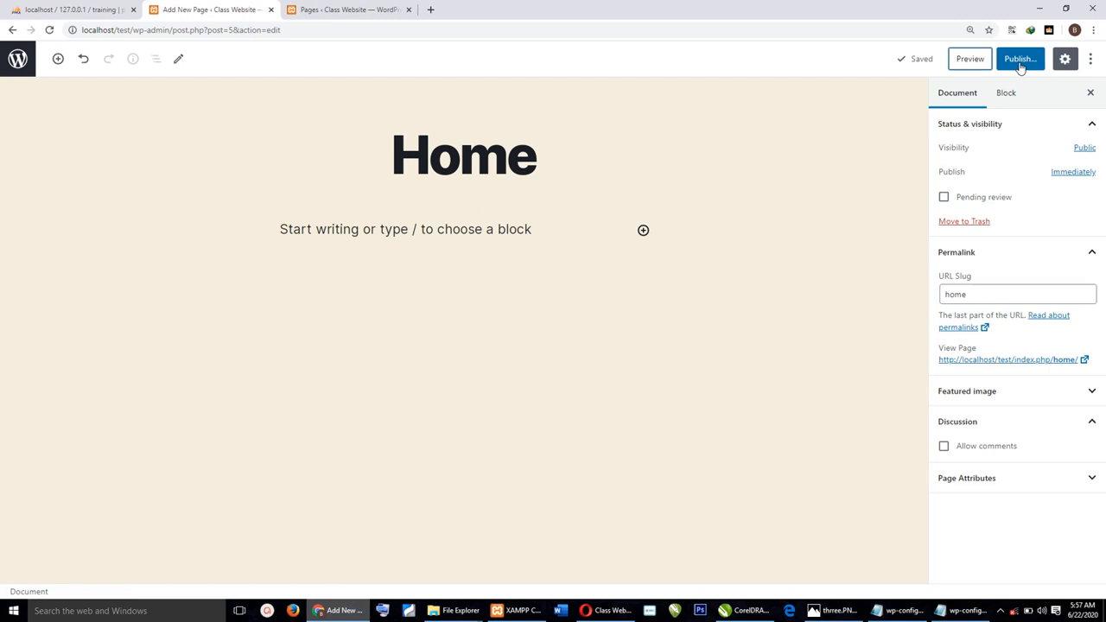
Step: Hide and reshow the settings sidebar, and inspect the block settings for the Home title and the editor's view and tool options
{"action": "left_click", "coordinate": [1067, 60]}
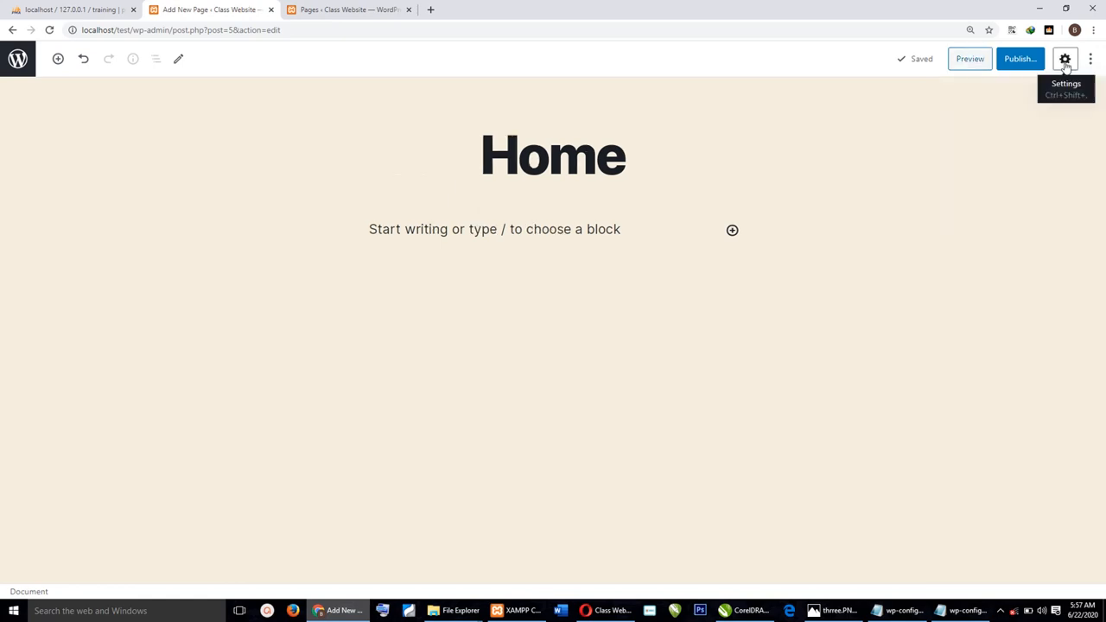
{"action": "left_click", "coordinate": [1065, 60]}
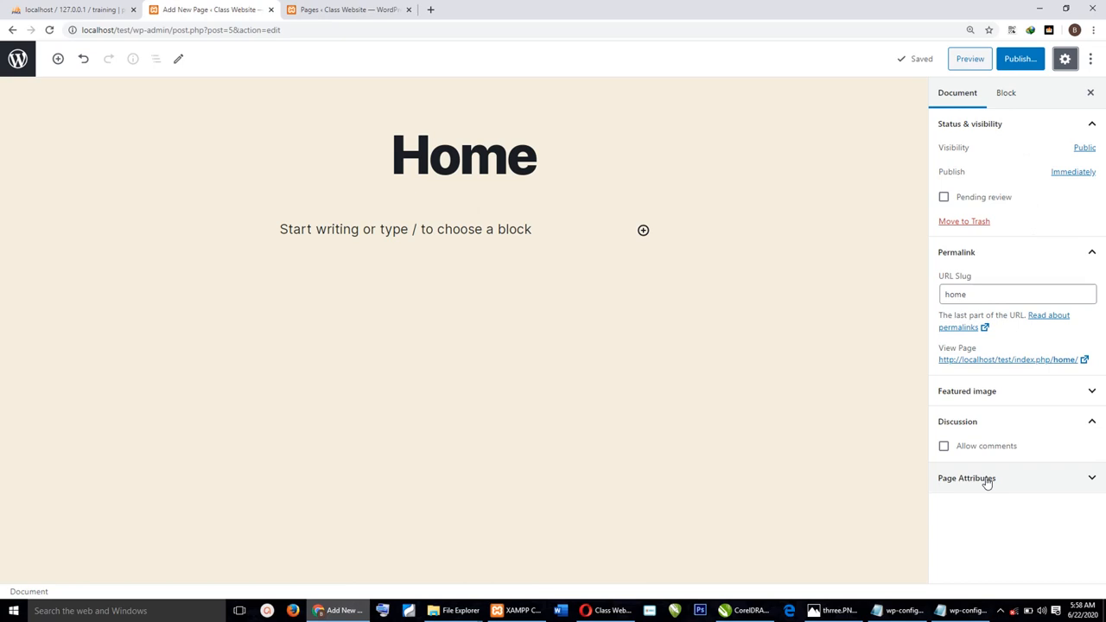
{"action": "left_click", "coordinate": [1017, 96]}
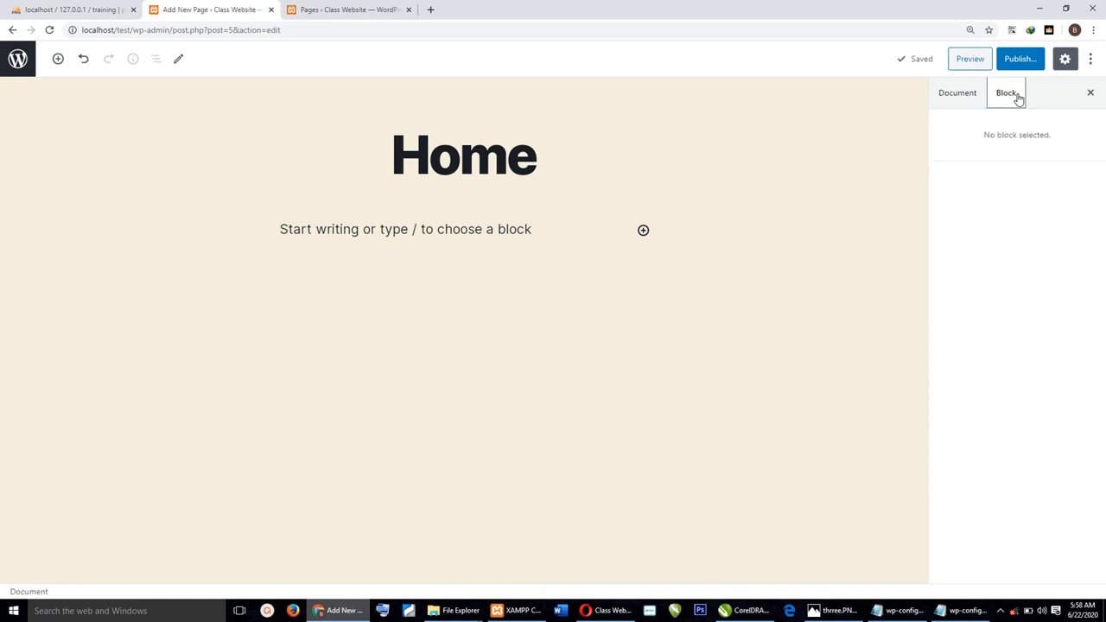
{"action": "left_click", "coordinate": [538, 156]}
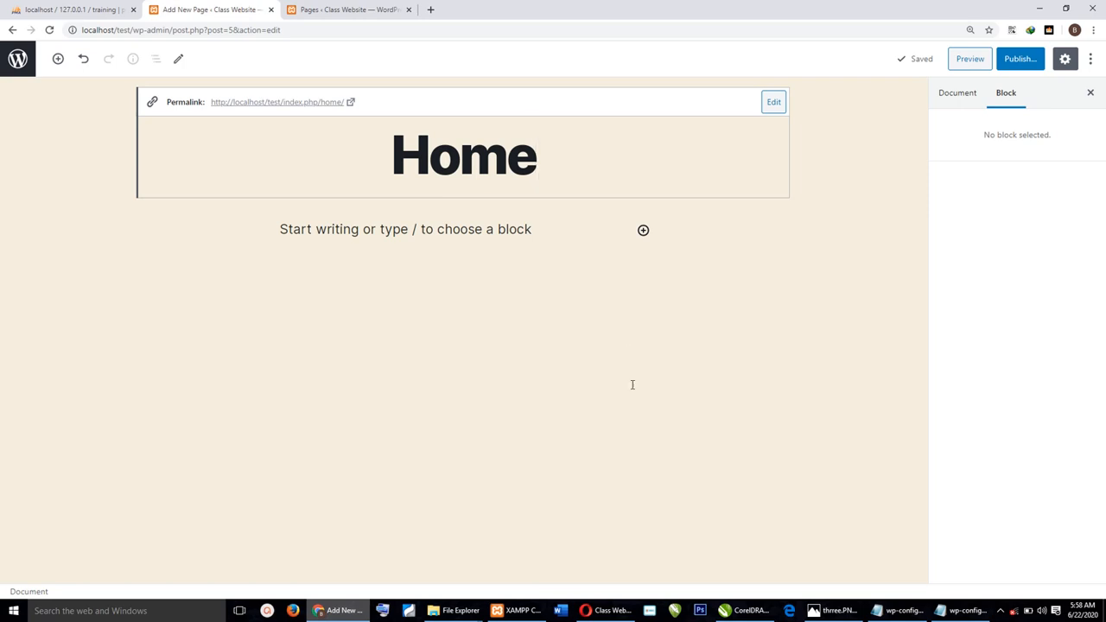
{"action": "left_click_drag", "start_coordinate": [600, 165], "coordinate": [374, 147]}
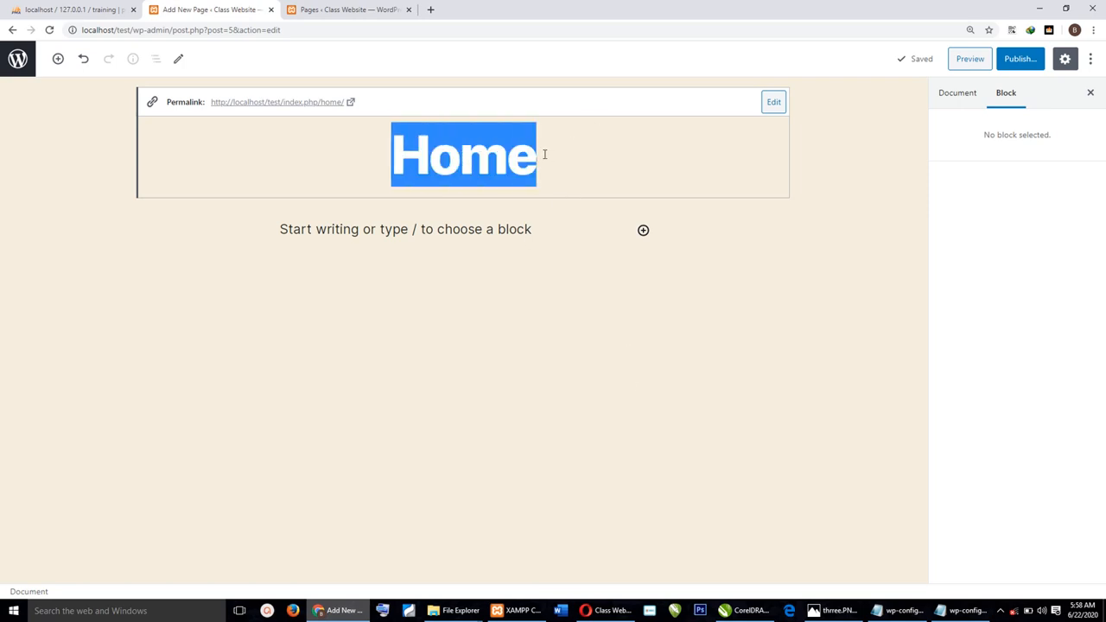
{"action": "left_click", "coordinate": [544, 154]}
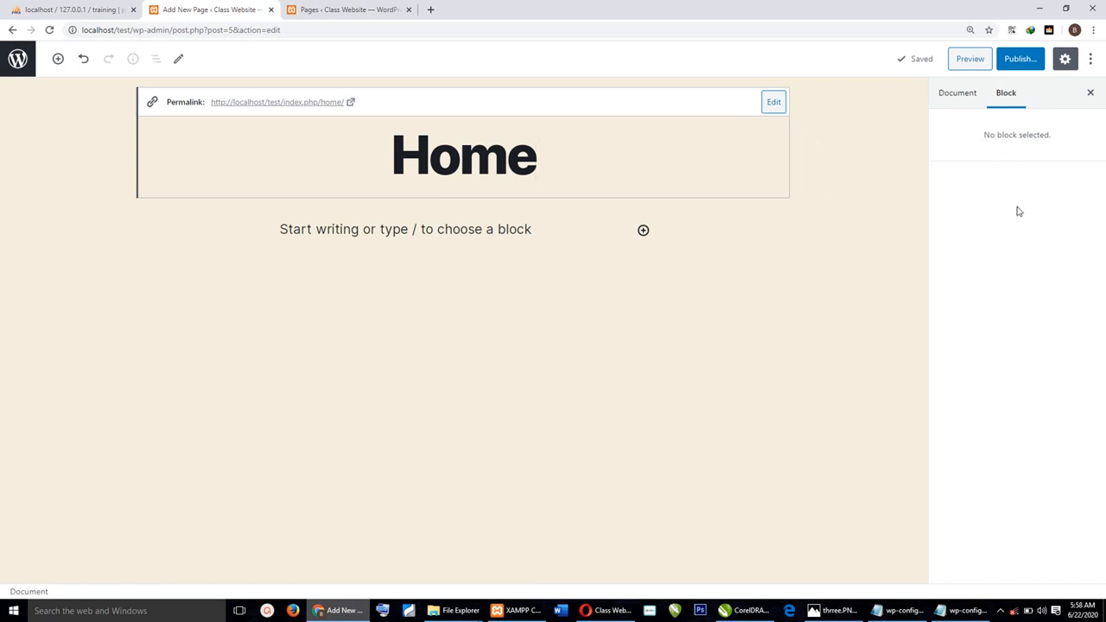
{"action": "left_click", "coordinate": [1093, 66]}
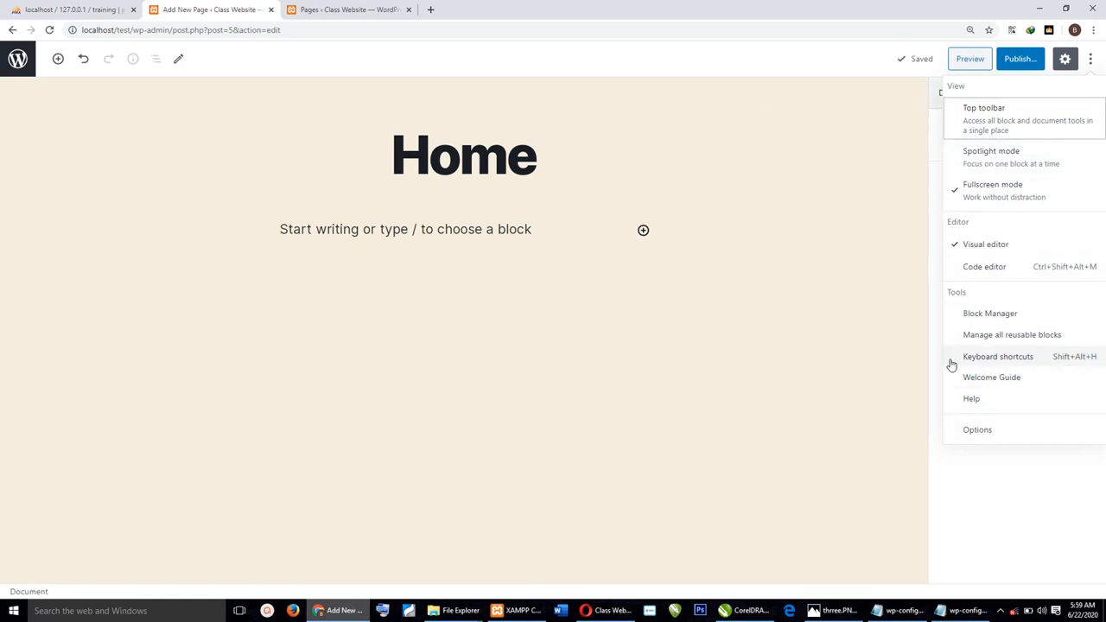
{"action": "left_click", "coordinate": [822, 239]}
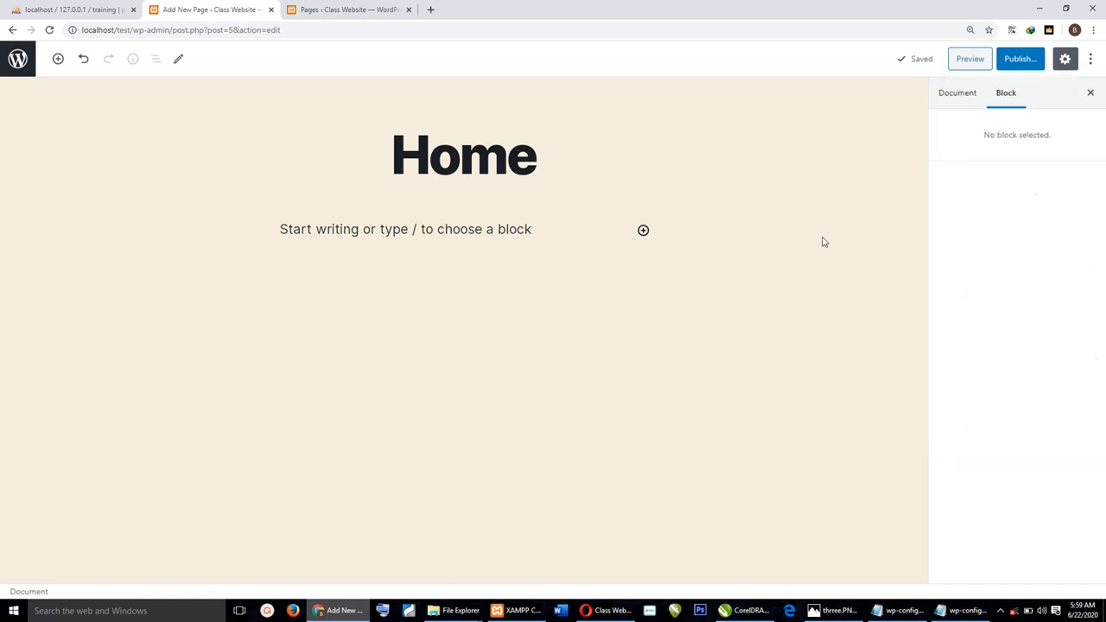
Step: Publish the Home page immediately with public visibility and view the live page
{"action": "left_click", "coordinate": [1020, 59]}
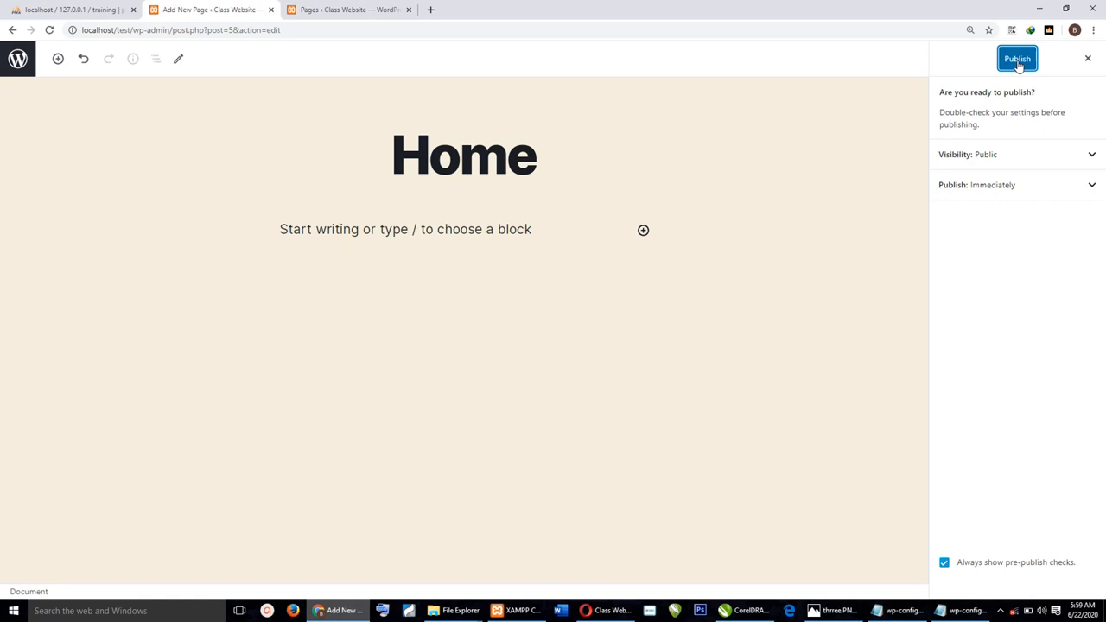
{"action": "left_click", "coordinate": [1018, 60]}
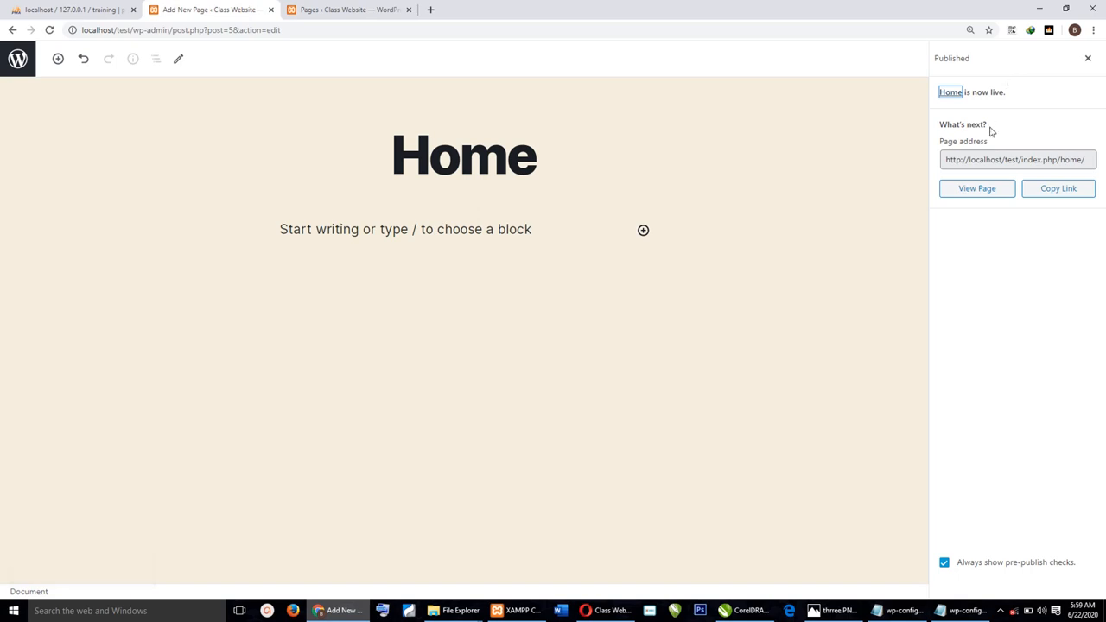
{"action": "left_click", "coordinate": [981, 199]}
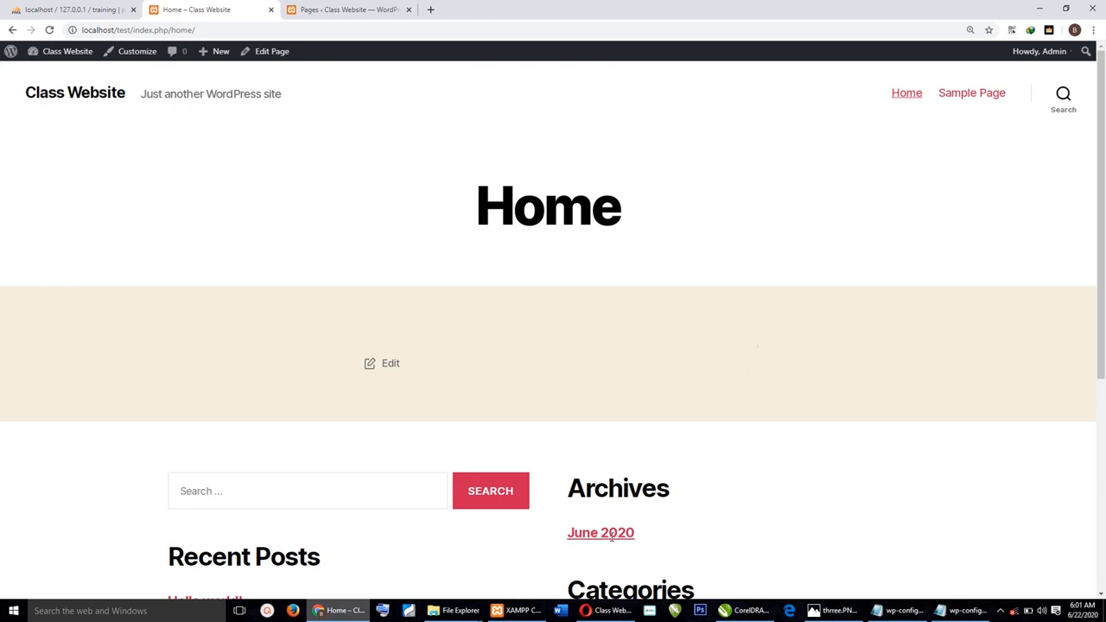
Step: Check the site's front page in Opera, return to the Home page editor in Chrome and copy the page's permalink address
{"action": "left_click", "coordinate": [607, 612]}
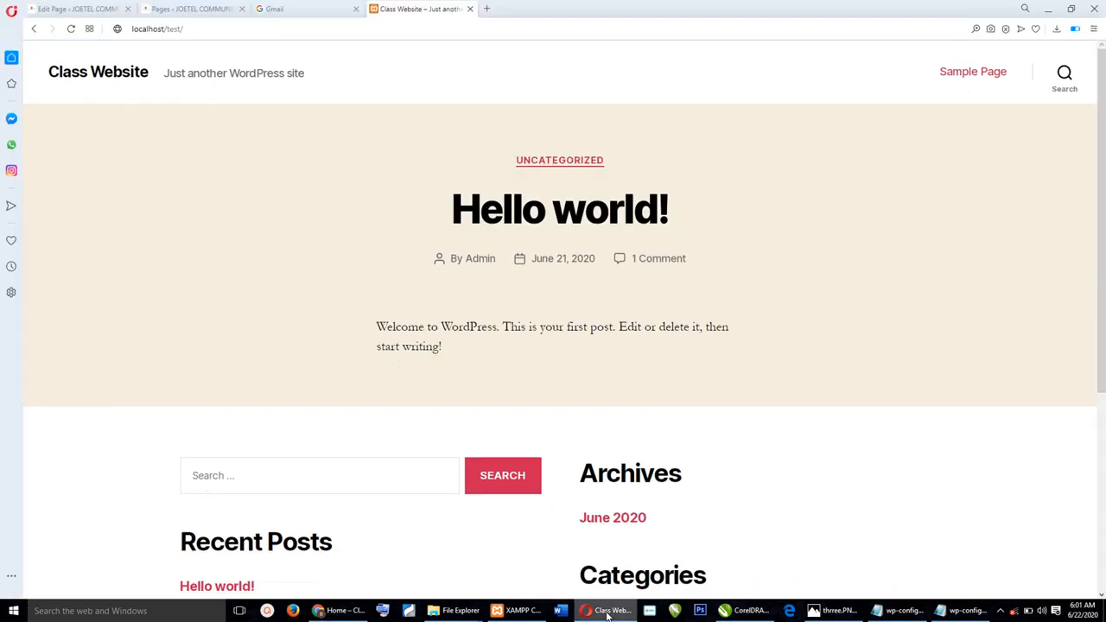
{"action": "left_click", "coordinate": [608, 611]}
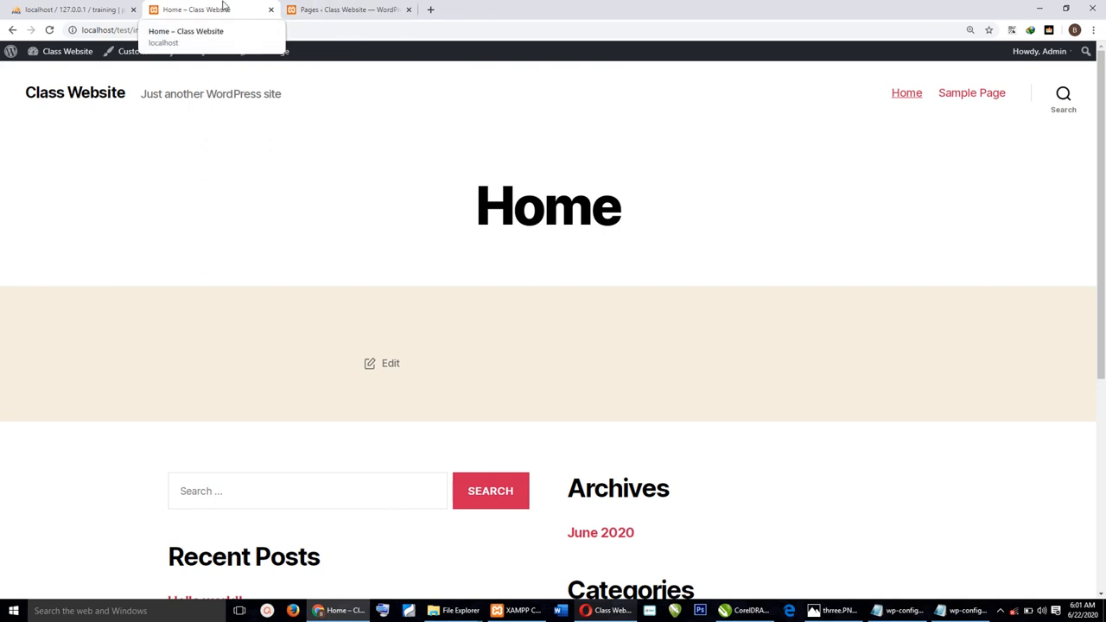
{"action": "left_click", "coordinate": [12, 30]}
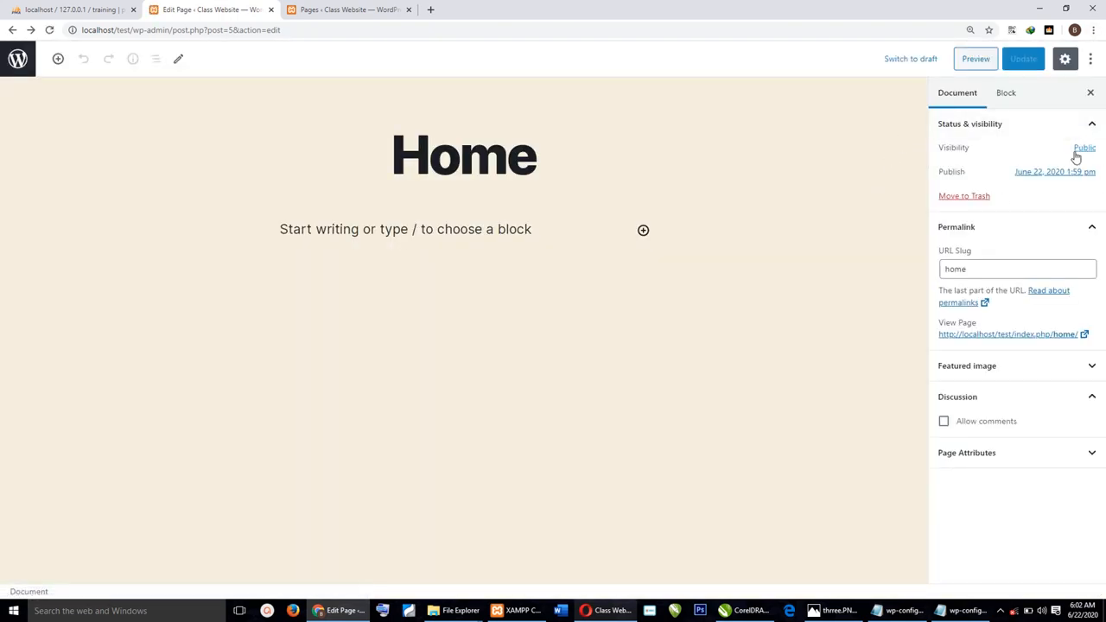
{"action": "right_click", "coordinate": [1044, 337]}
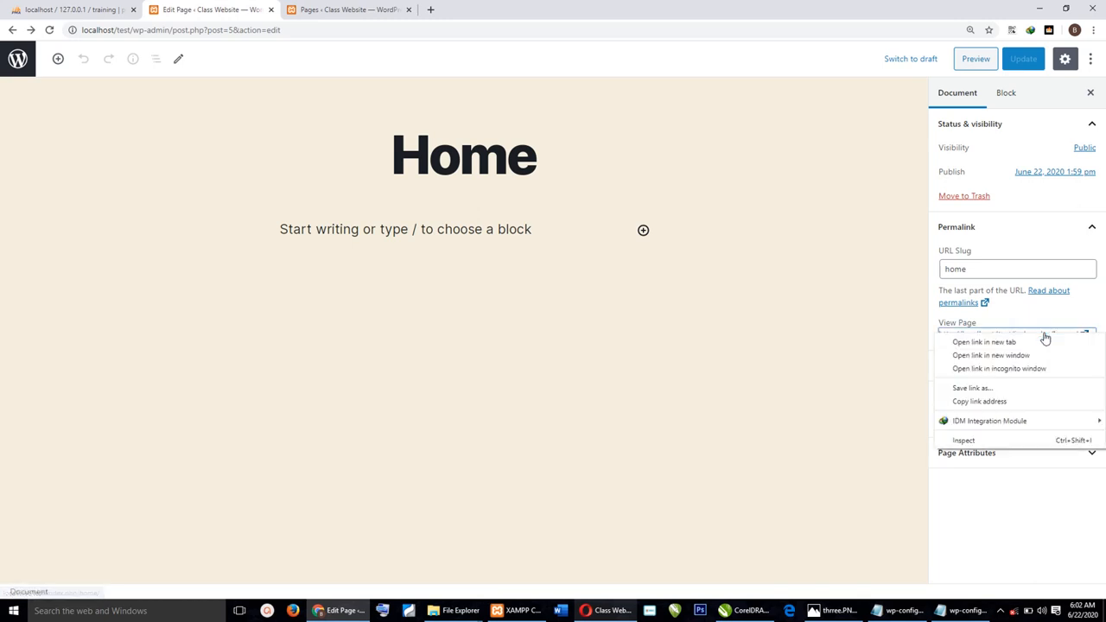
{"action": "left_click", "coordinate": [996, 401]}
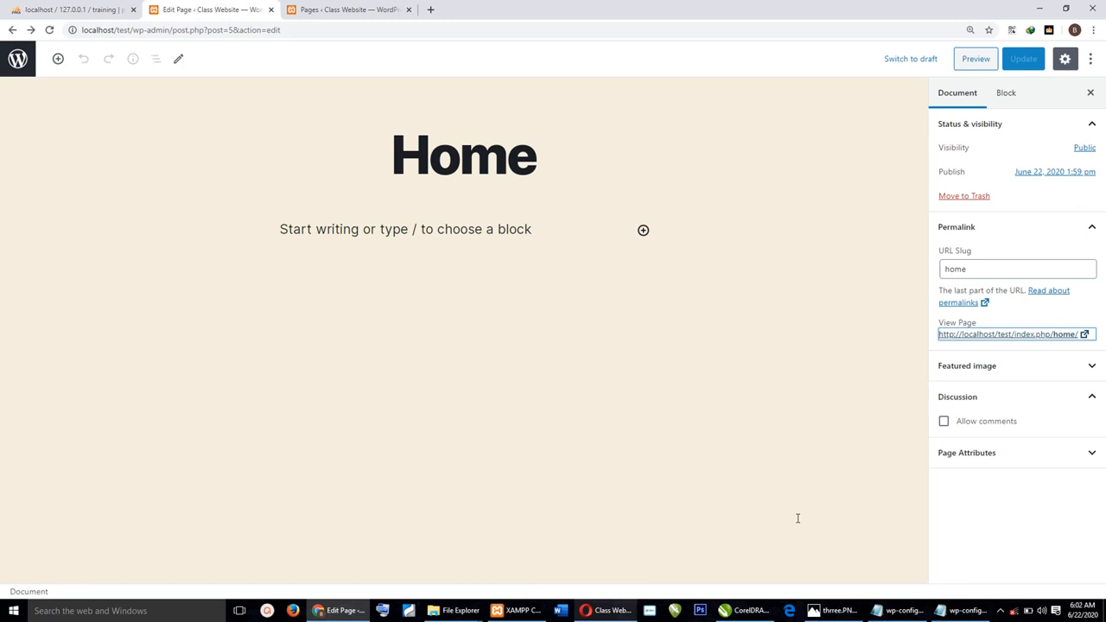
{"action": "left_click", "coordinate": [610, 612]}
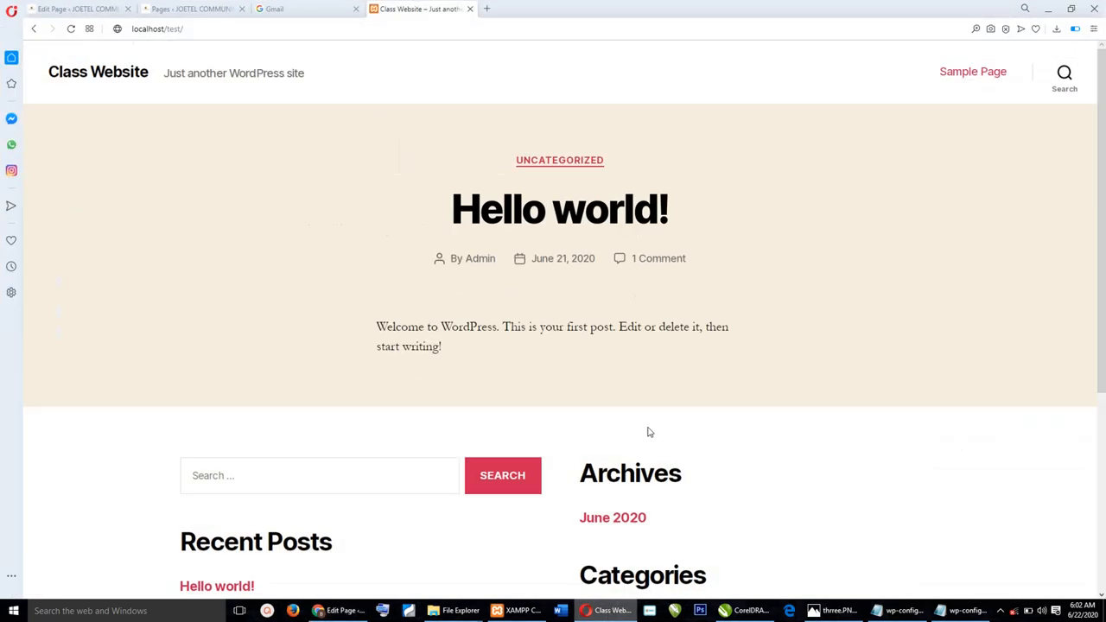
{"action": "left_click", "coordinate": [275, 31]}
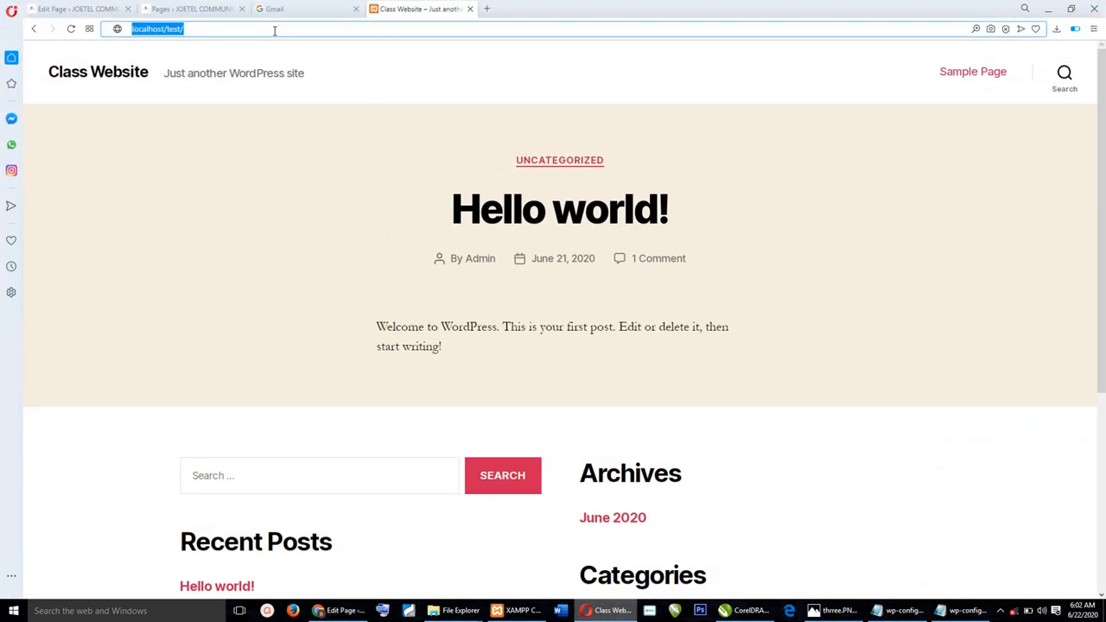
{"action": "right_click", "coordinate": [160, 34]}
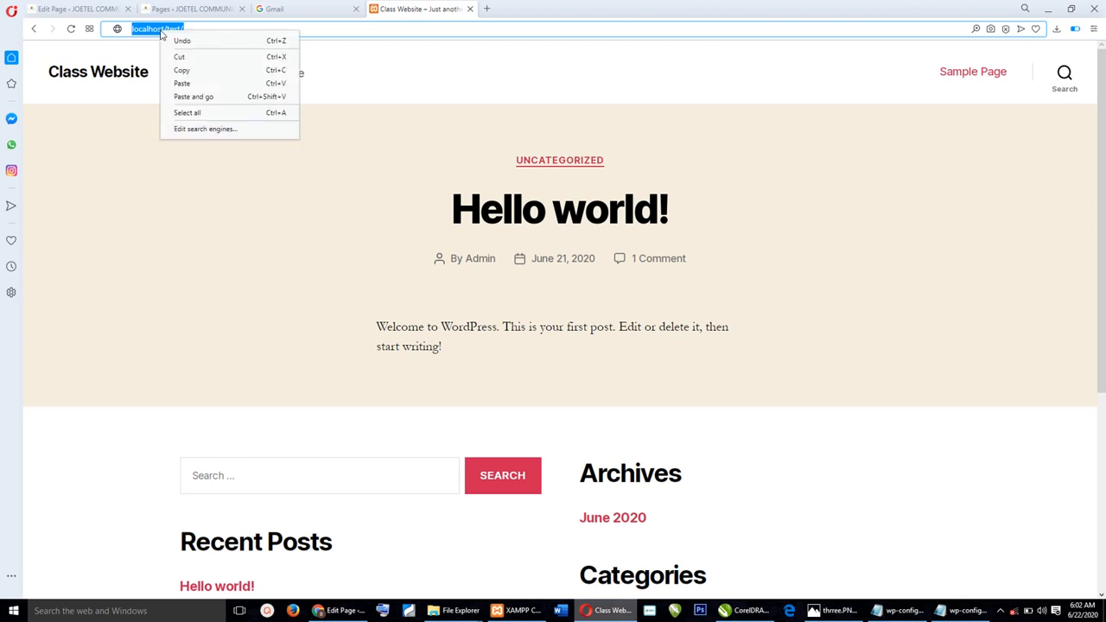
{"action": "left_click", "coordinate": [185, 83]}
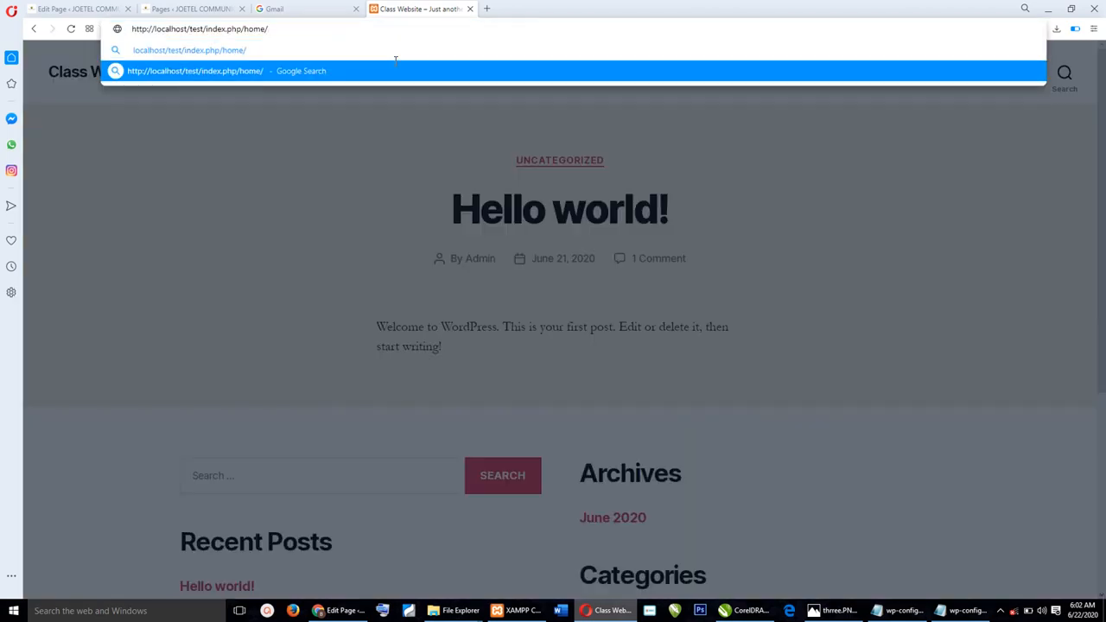
{"action": "key", "text": "Return"}
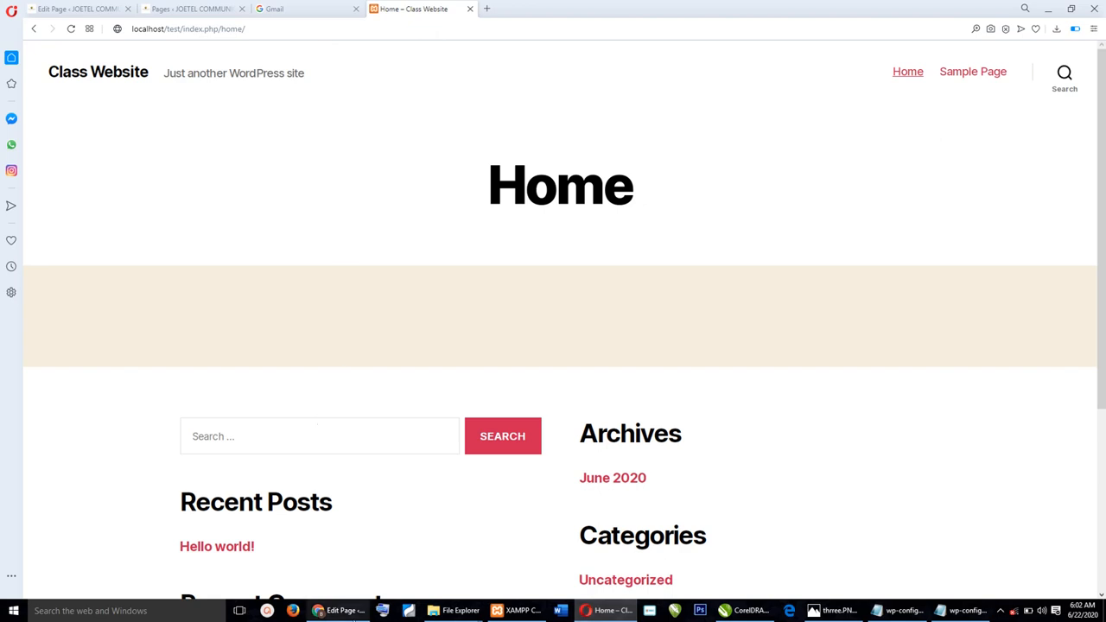
Step: Go forward from the editor to the live Home page in Chrome and compare its header and admin bar with the page in Opera
{"action": "mouse_move", "coordinate": [332, 615]}
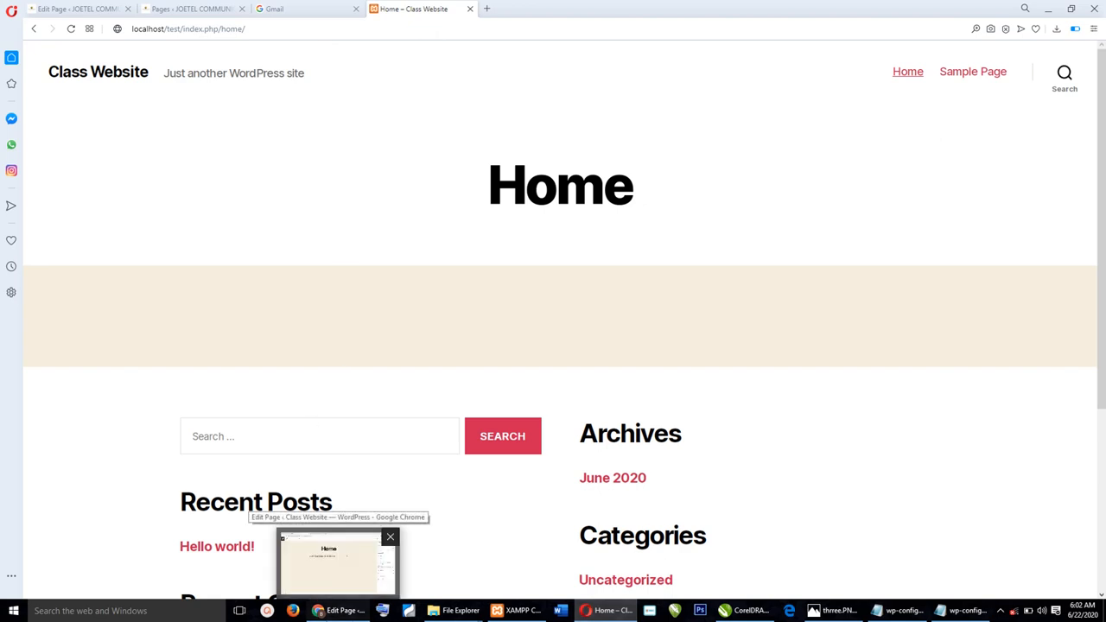
{"action": "left_click", "coordinate": [337, 562]}
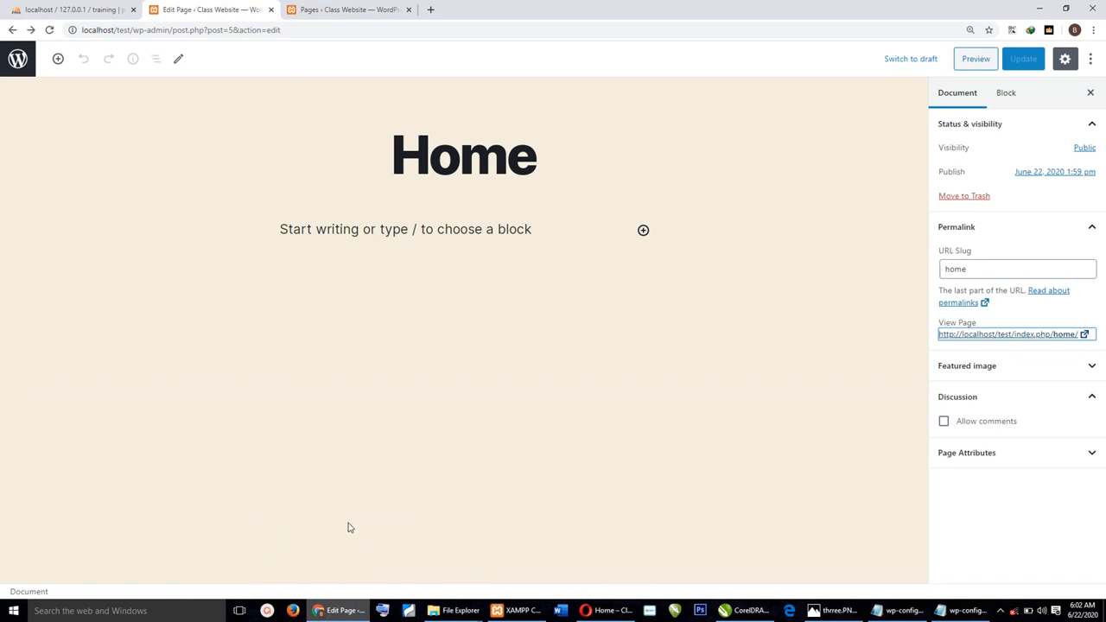
{"action": "left_click", "coordinate": [31, 30]}
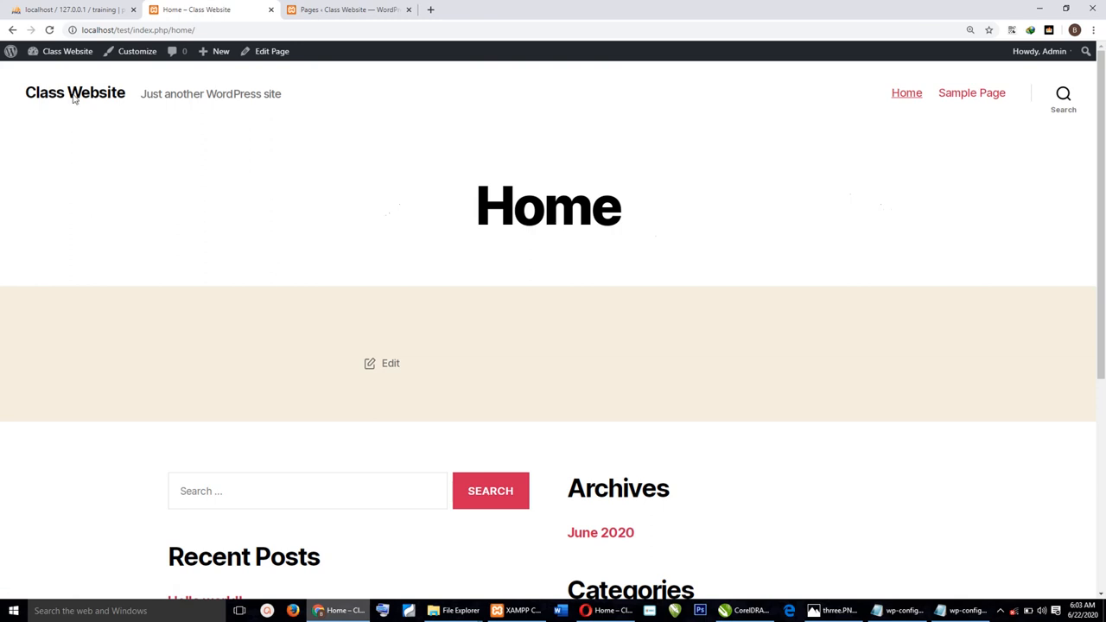
{"action": "mouse_move", "coordinate": [12, 53]}
{"action": "left_click", "coordinate": [607, 610]}
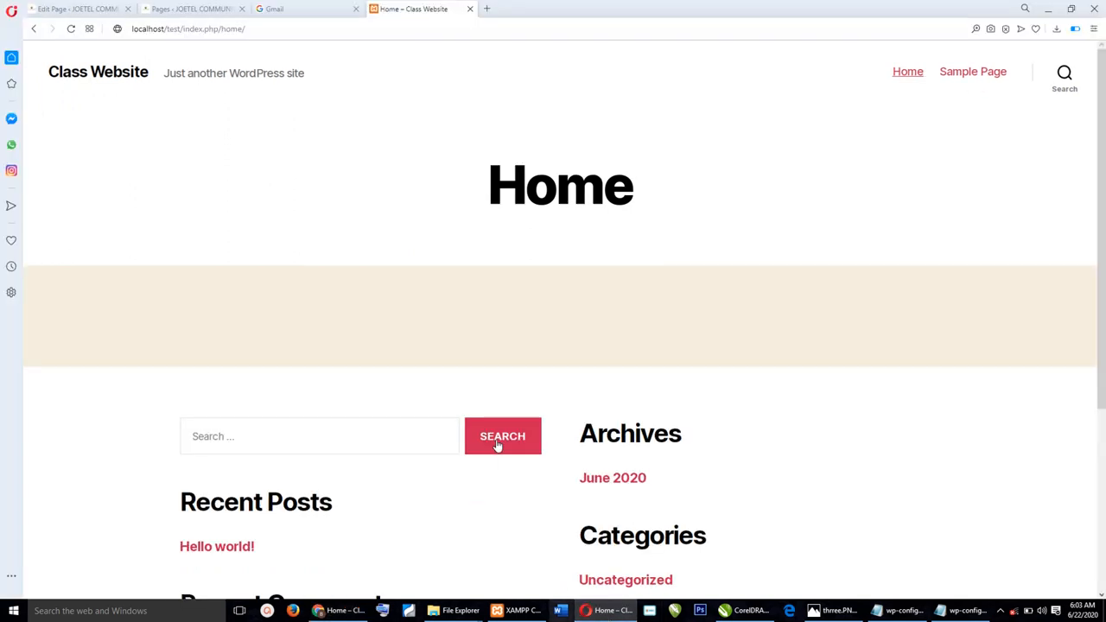